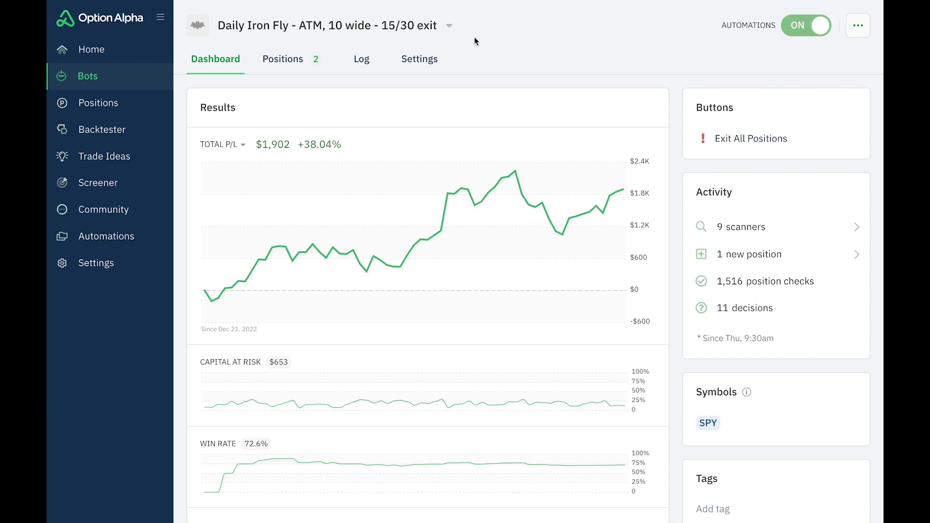
Examine the Daily Iron Fly bot's results chart, return, allocation, closed positions, win rate, average win and loss, and profit factor
{"action": "scroll", "coordinate": [391, 107], "scroll_direction": "down", "scroll_amount": 1}
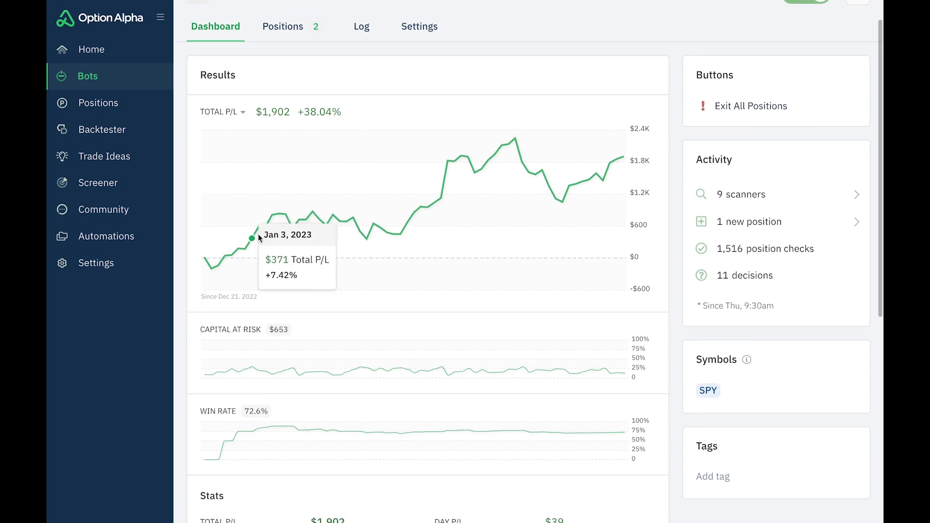
{"action": "scroll", "coordinate": [504, 117], "scroll_direction": "down", "scroll_amount": 5}
{"action": "scroll", "coordinate": [504, 117], "scroll_direction": "down", "scroll_amount": 3}
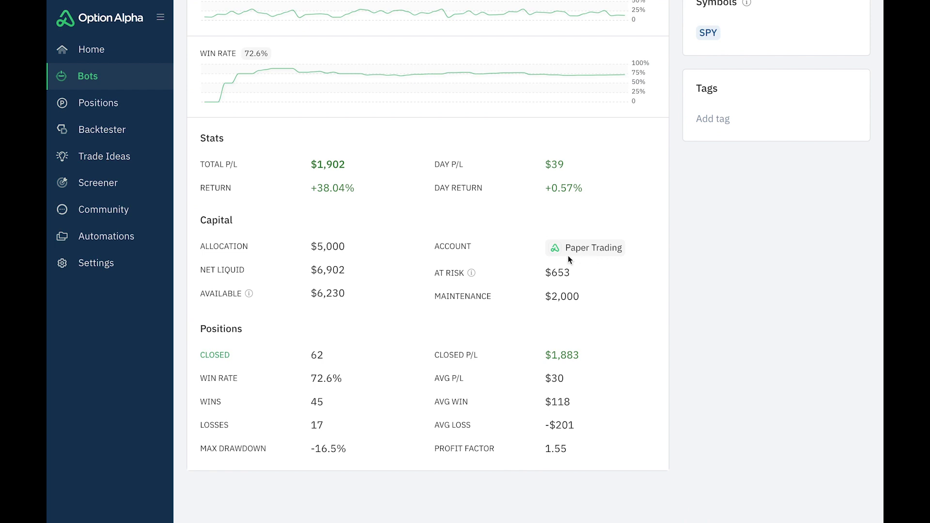
{"action": "left_click_drag", "start_coordinate": [310, 247], "coordinate": [353, 248]}
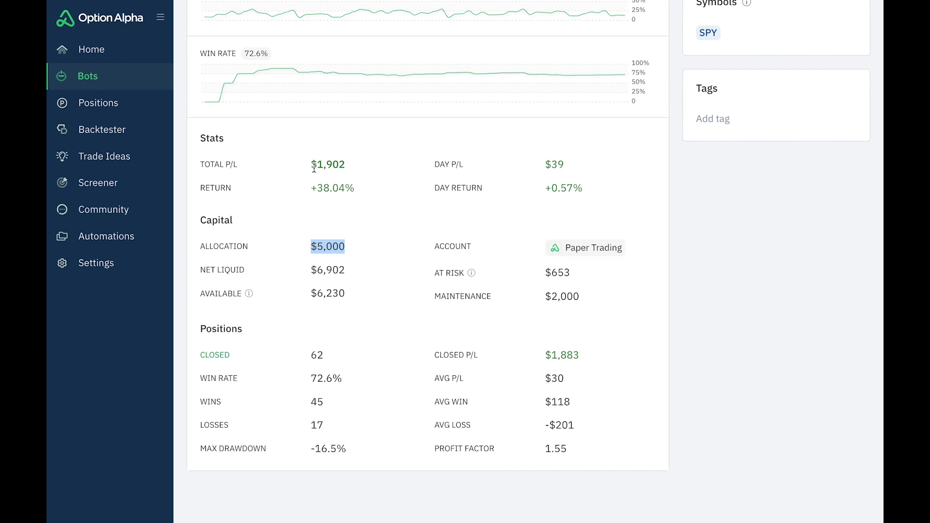
{"action": "left_click_drag", "start_coordinate": [310, 164], "coordinate": [361, 169]}
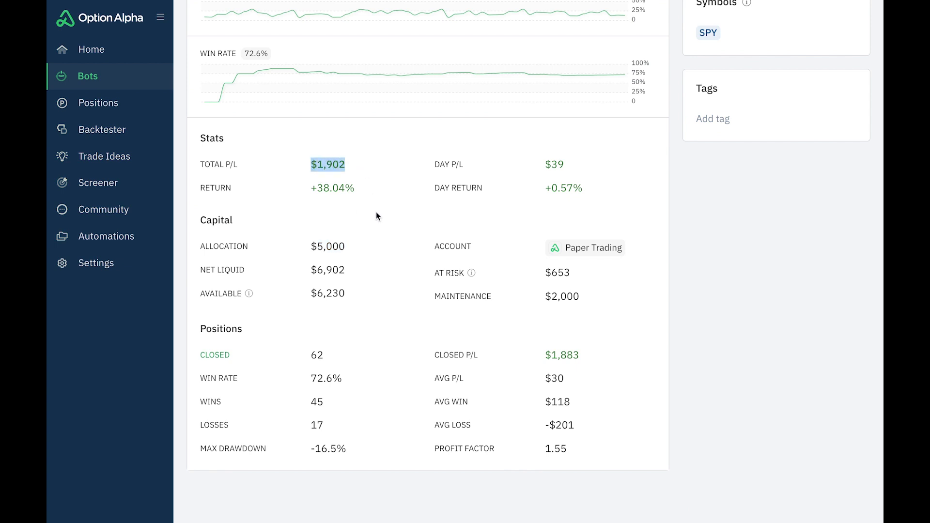
{"action": "left_click_drag", "start_coordinate": [310, 188], "coordinate": [376, 189]}
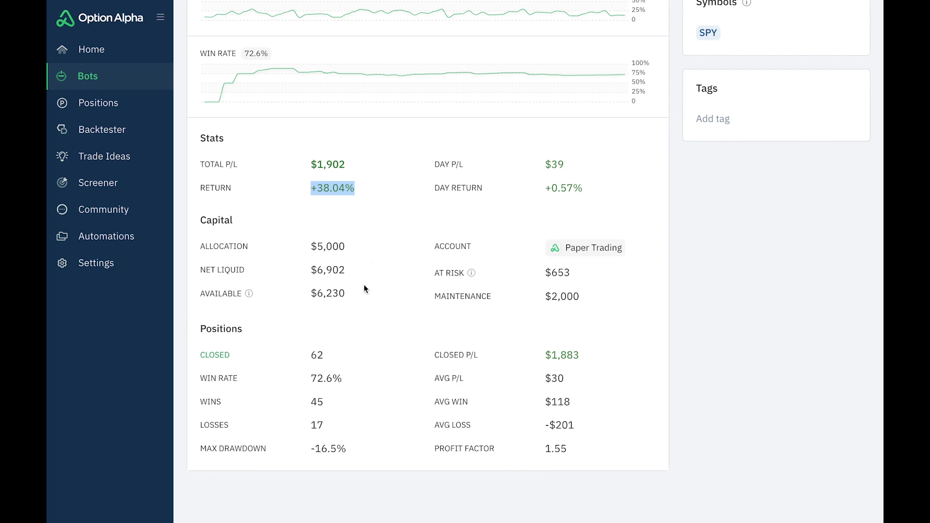
{"action": "left_click_drag", "start_coordinate": [310, 355], "coordinate": [319, 356]}
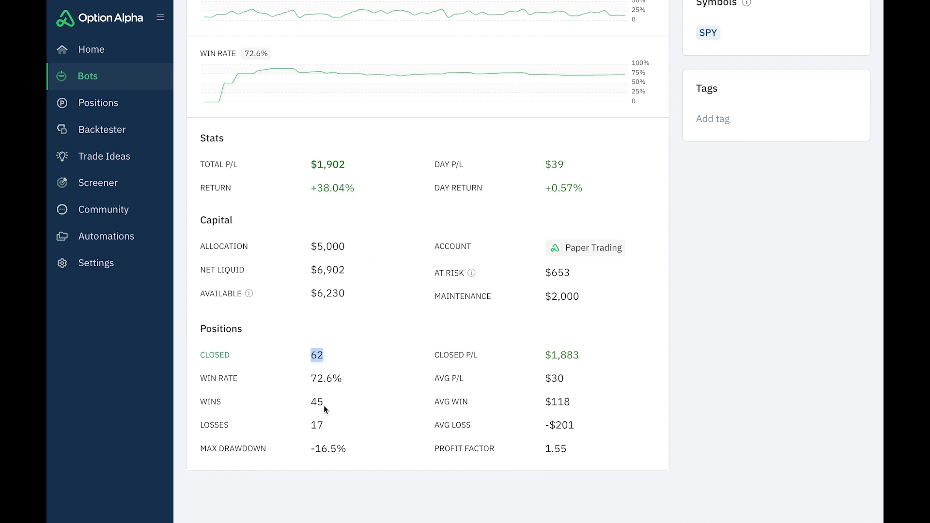
{"action": "left_click_drag", "start_coordinate": [313, 380], "coordinate": [321, 377]}
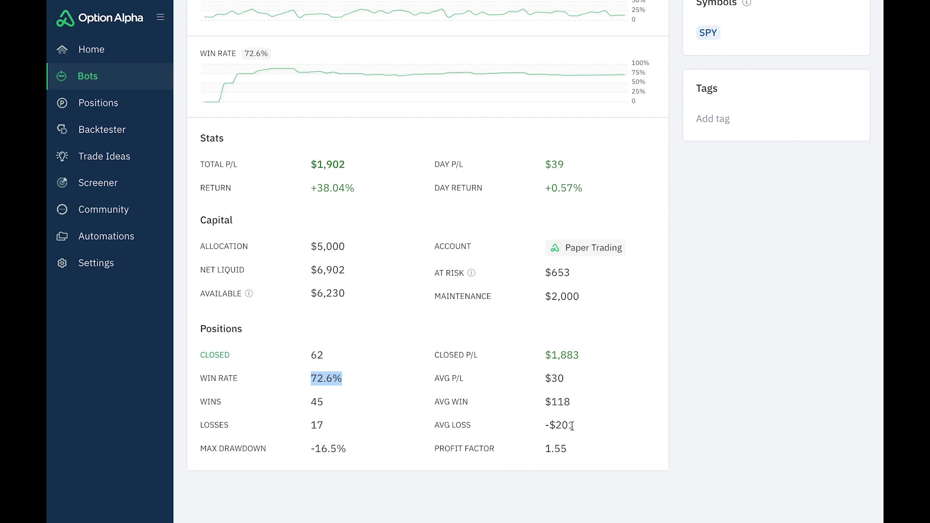
{"action": "left_click_drag", "start_coordinate": [545, 402], "coordinate": [597, 405]}
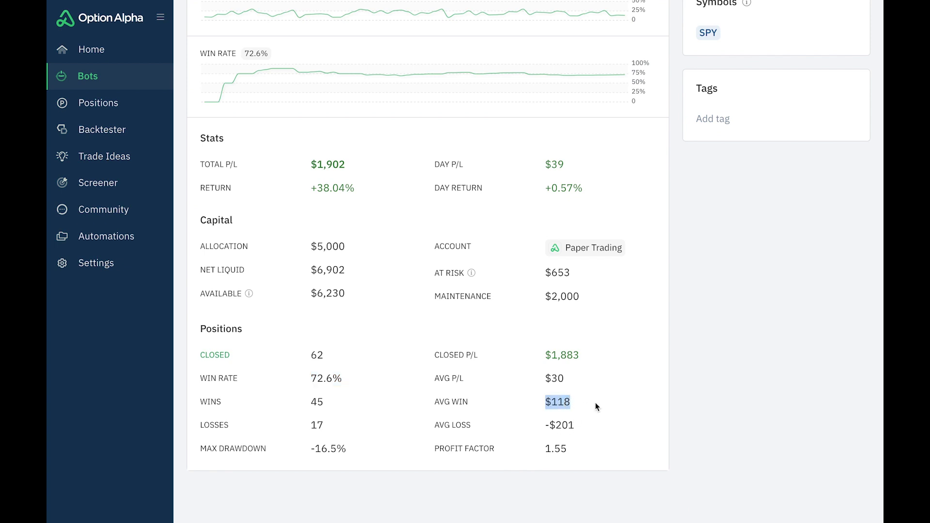
{"action": "left_click", "coordinate": [544, 426]}
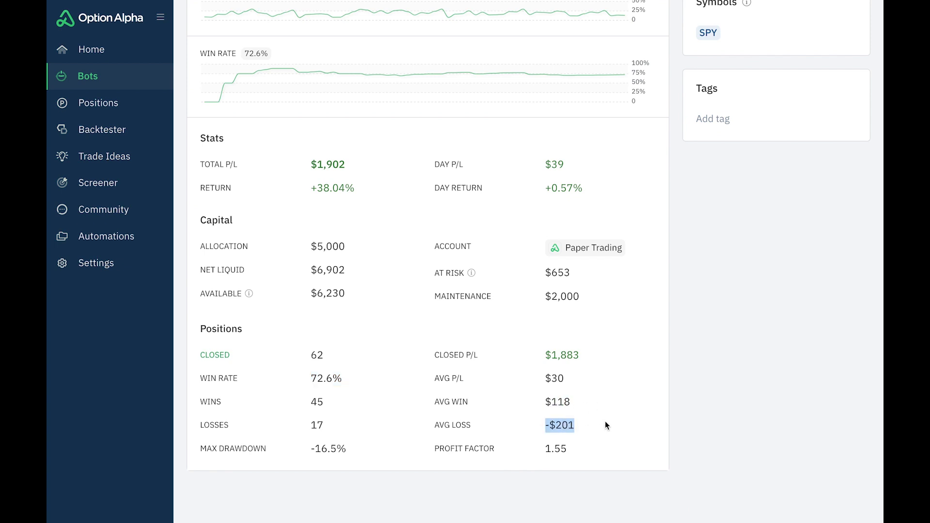
{"action": "left_click", "coordinate": [541, 446]}
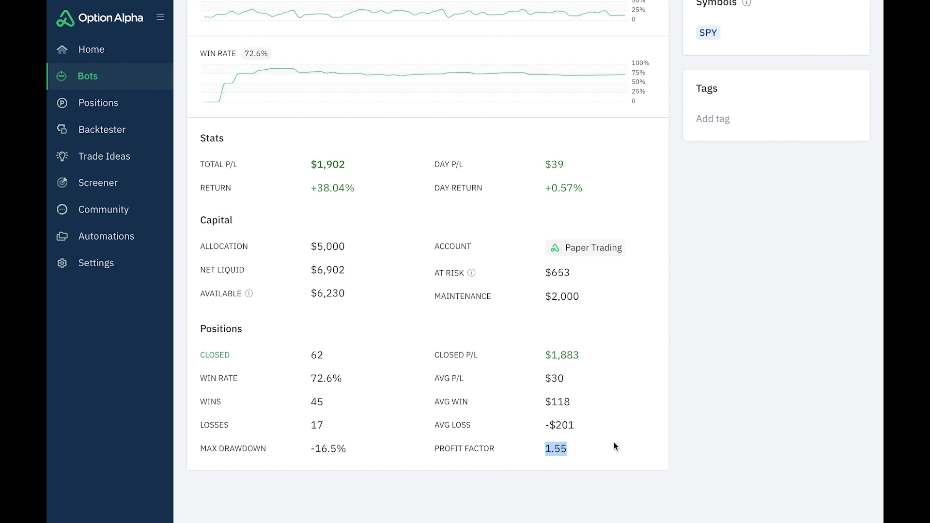
Review the bot's lists of open and closed SPY iron butterfly positions
{"action": "scroll", "coordinate": [614, 442], "scroll_direction": "up", "scroll_amount": 8}
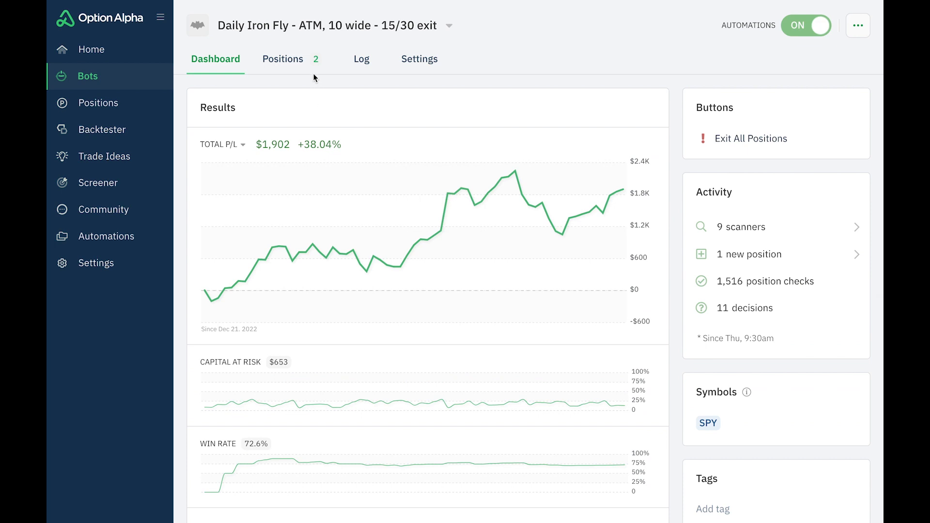
{"action": "left_click", "coordinate": [307, 62]}
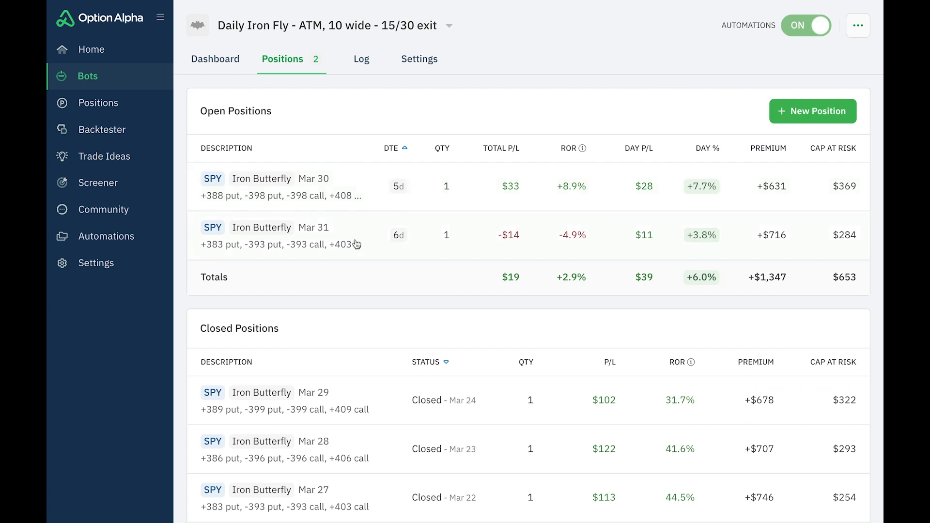
{"action": "scroll", "coordinate": [359, 290], "scroll_direction": "down", "scroll_amount": 2}
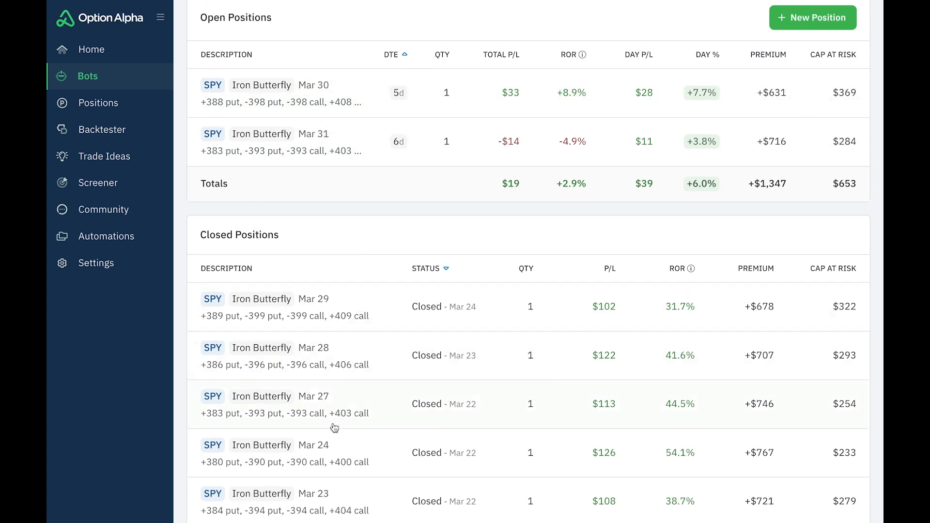
{"action": "scroll", "coordinate": [333, 427], "scroll_direction": "down", "scroll_amount": 1}
{"action": "scroll", "coordinate": [334, 427], "scroll_direction": "up", "scroll_amount": 3}
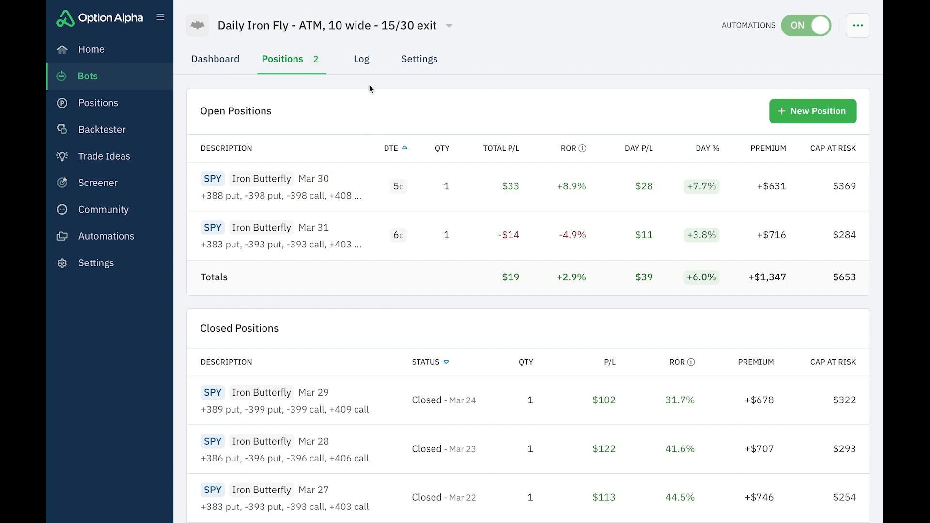
Review the bot's log of Entry Scanner runs and their decisions
{"action": "left_click", "coordinate": [357, 63]}
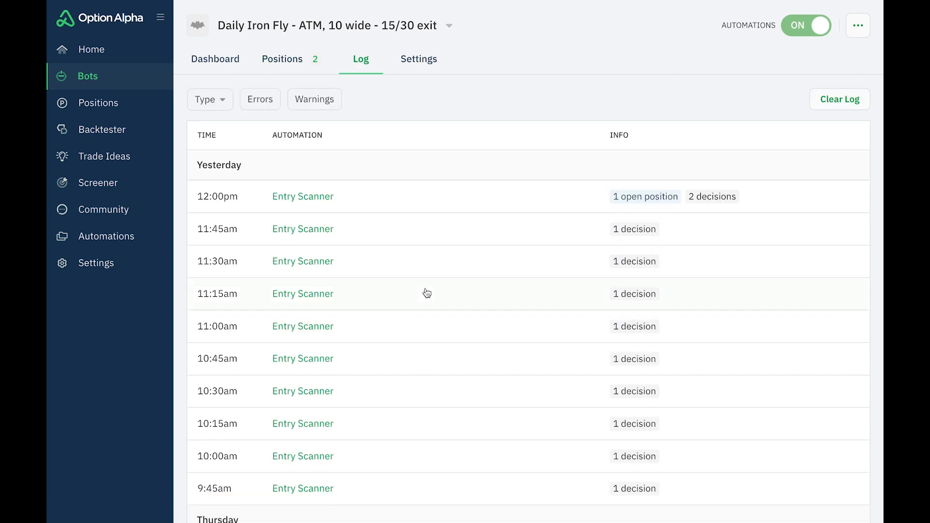
{"action": "scroll", "coordinate": [426, 292], "scroll_direction": "down", "scroll_amount": 2}
{"action": "scroll", "coordinate": [425, 291], "scroll_direction": "up", "scroll_amount": 3}
Inspect the schedule and automation inputs of the repeating Entry Scanner trigger in the bot's settings, leaving them unedited
{"action": "left_click", "coordinate": [419, 62]}
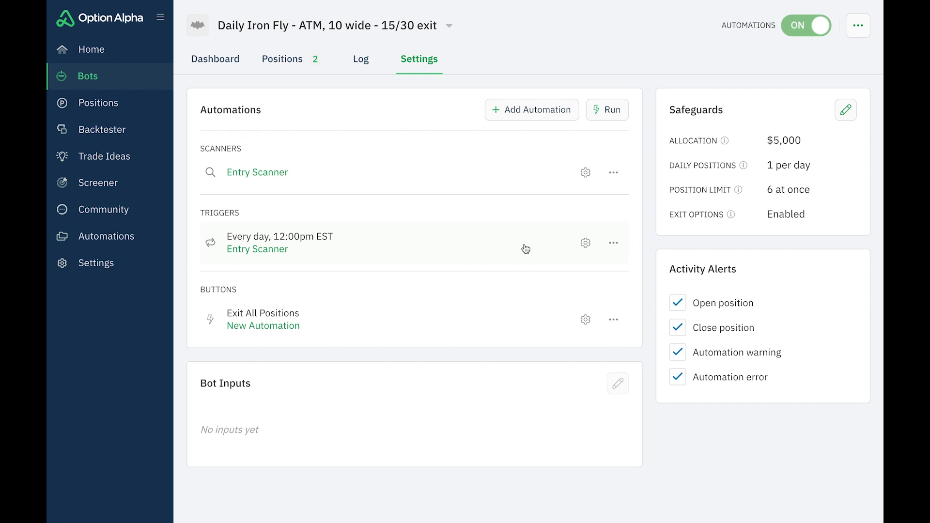
{"action": "left_click", "coordinate": [587, 244]}
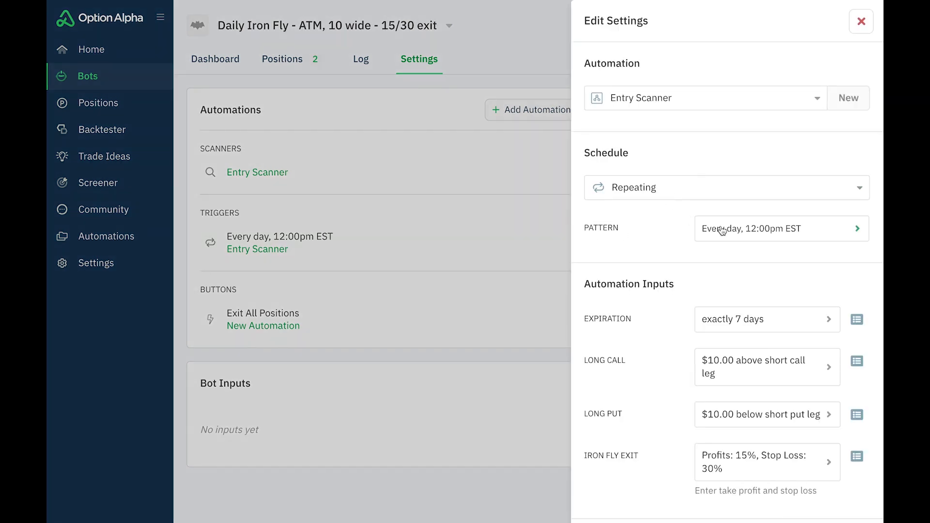
{"action": "scroll", "coordinate": [668, 266], "scroll_direction": "down", "scroll_amount": 2}
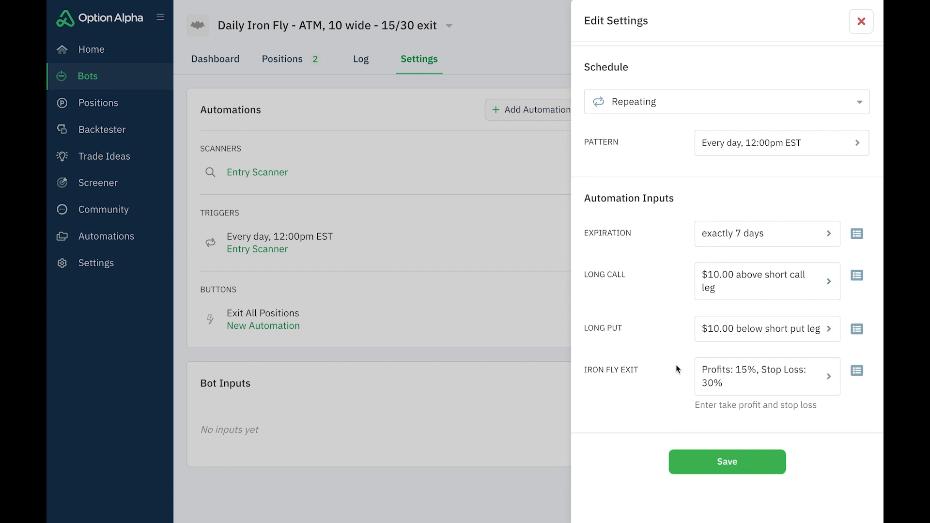
{"action": "left_click", "coordinate": [860, 23]}
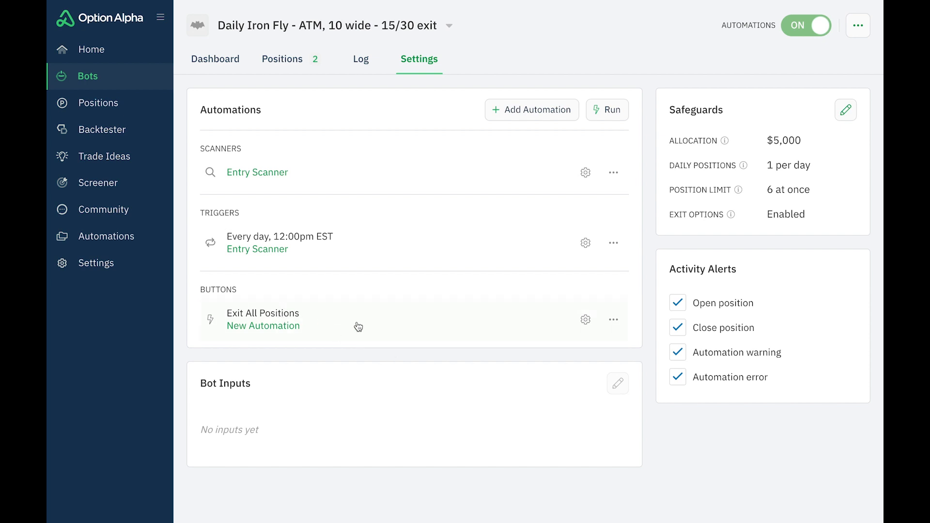
Check the Exit All Positions button on the bot's dashboard and return to the bot's automation settings
{"action": "scroll", "coordinate": [359, 327], "scroll_direction": "down", "scroll_amount": 1}
{"action": "left_click", "coordinate": [213, 58]}
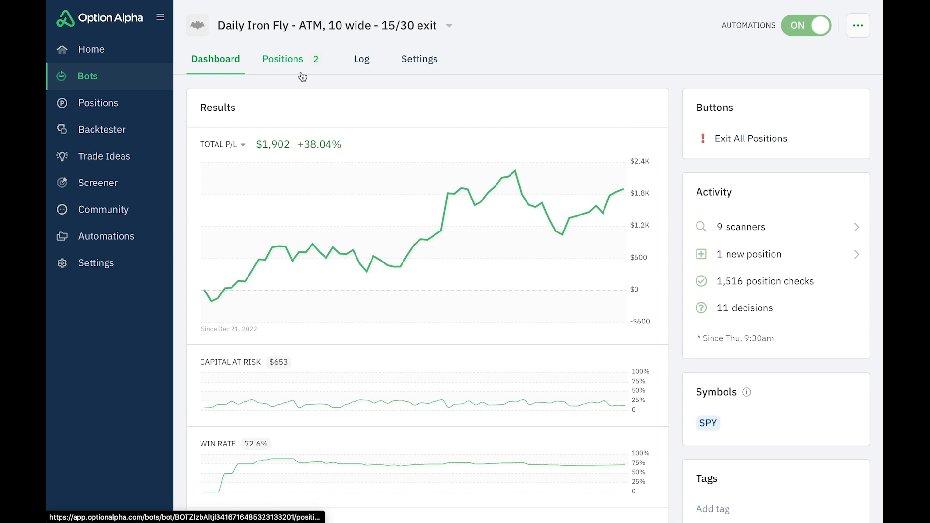
{"action": "left_click", "coordinate": [429, 57]}
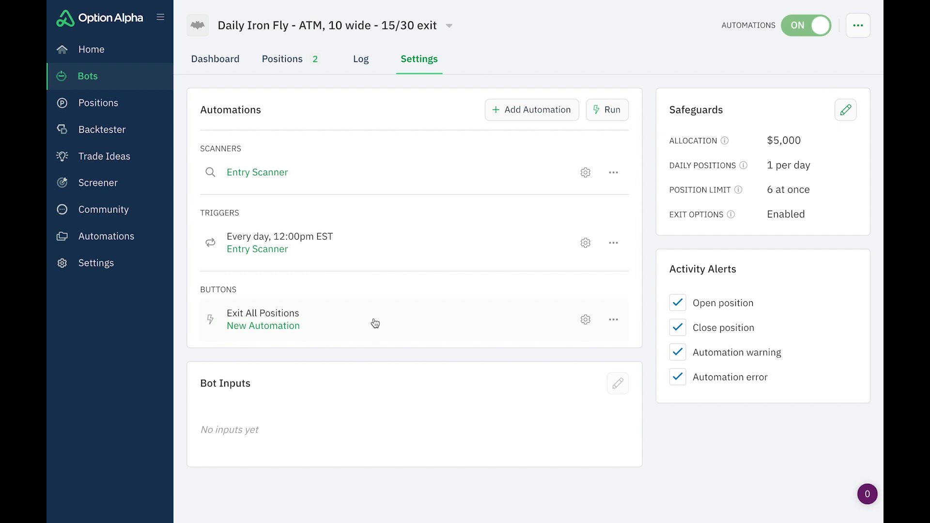
Open the Entry Scanner automation's first decision and inspect its "Bot can open a new position" condition
{"action": "left_click", "coordinate": [330, 178]}
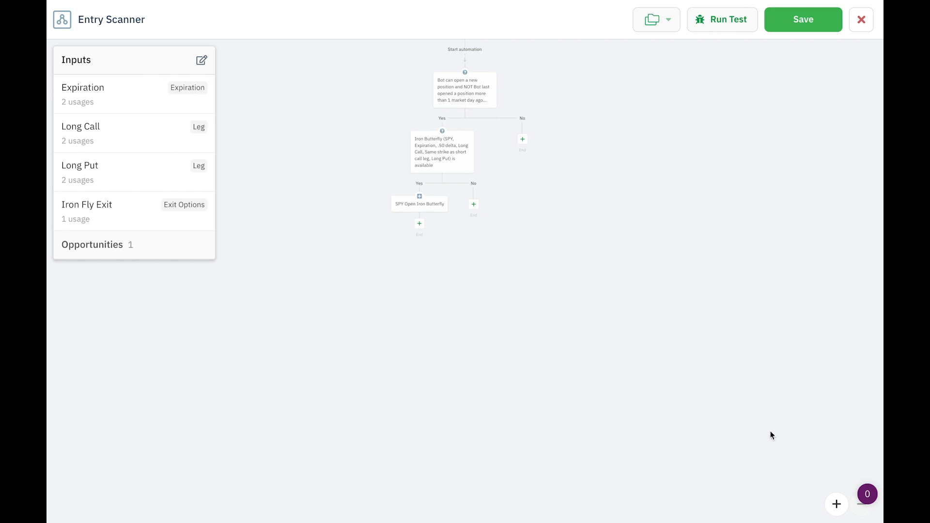
{"action": "left_click", "coordinate": [835, 504]}
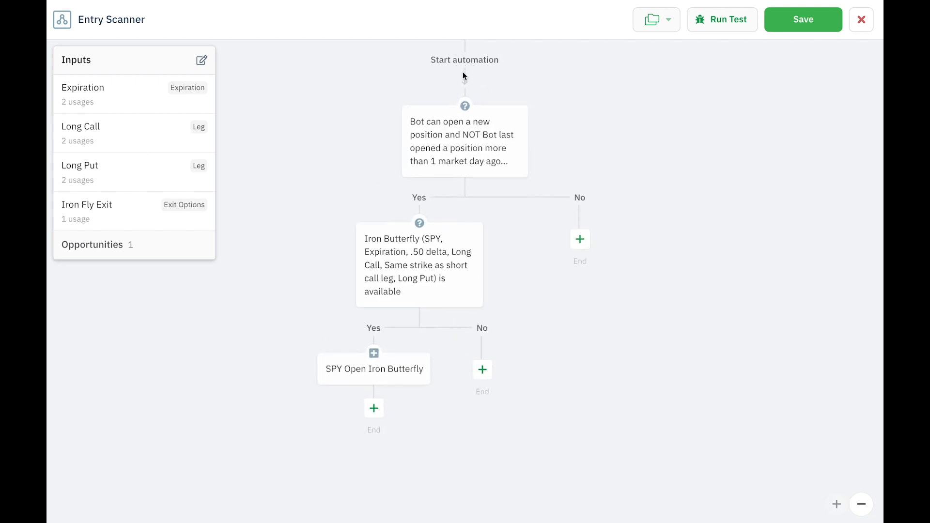
{"action": "mouse_move", "coordinate": [506, 120]}
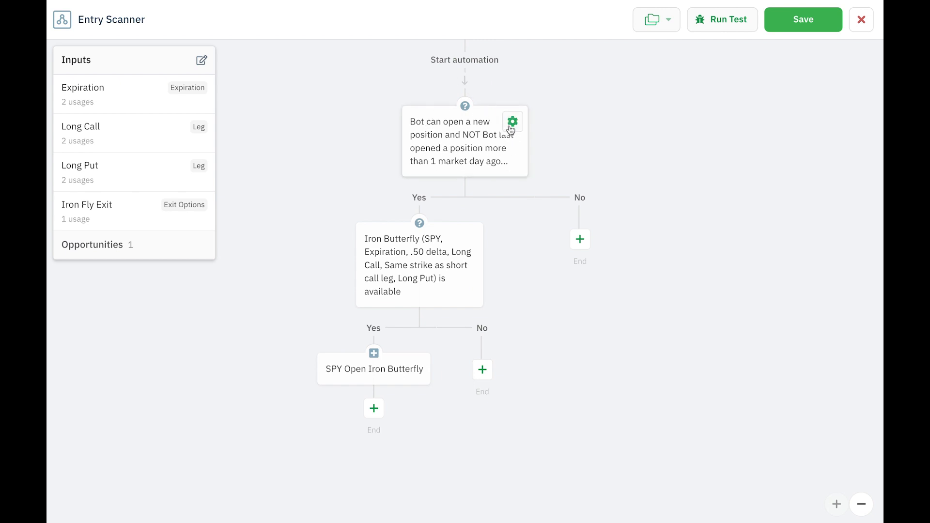
{"action": "left_click", "coordinate": [513, 125]}
{"action": "left_click", "coordinate": [519, 145]}
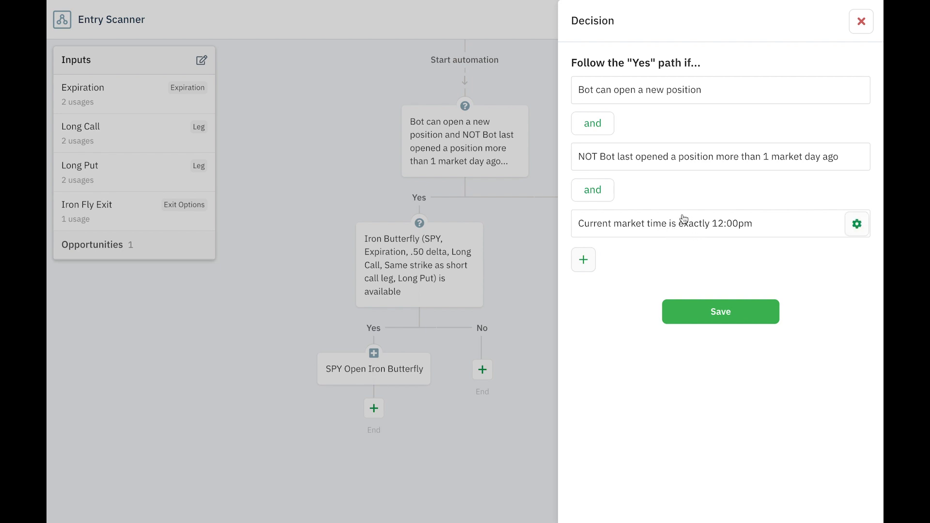
{"action": "left_click", "coordinate": [765, 99]}
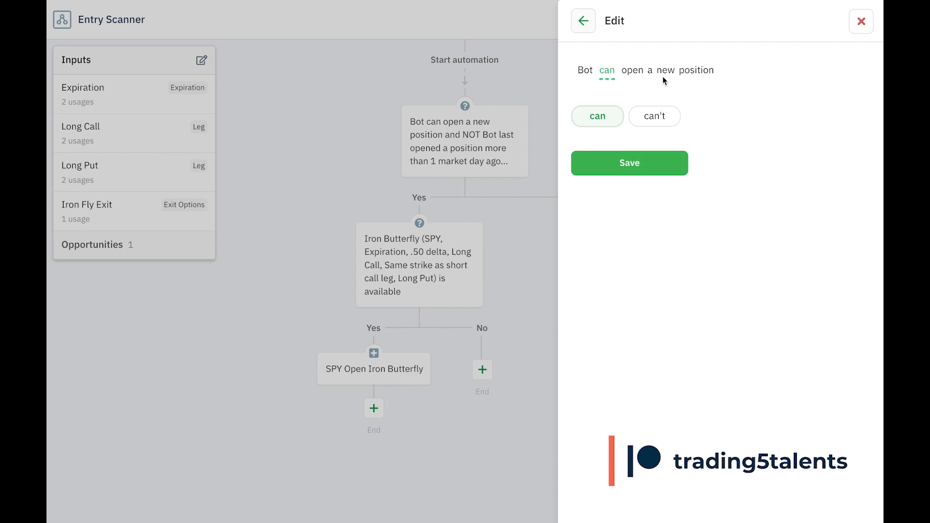
{"action": "left_click", "coordinate": [582, 25]}
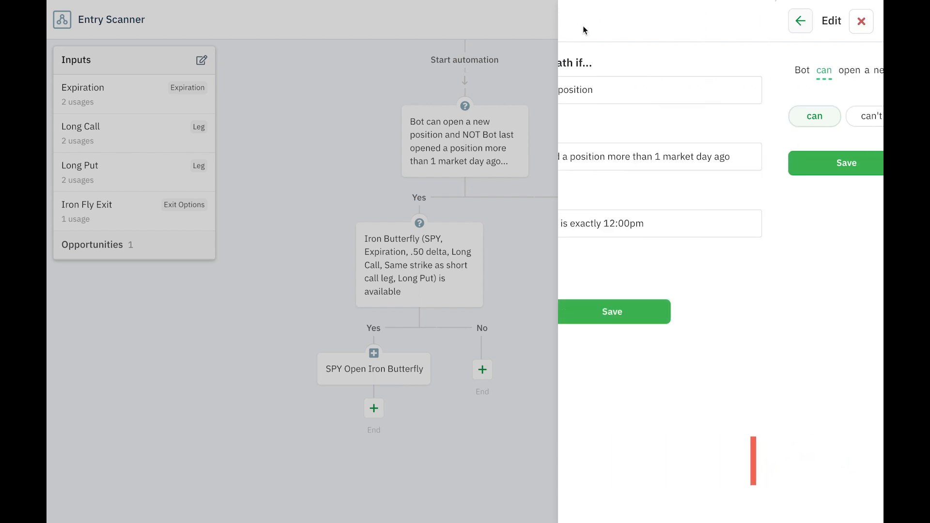
In the condition about the bot's last position, try the closed option, restore opened, and continue to the time period
{"action": "left_click", "coordinate": [660, 156]}
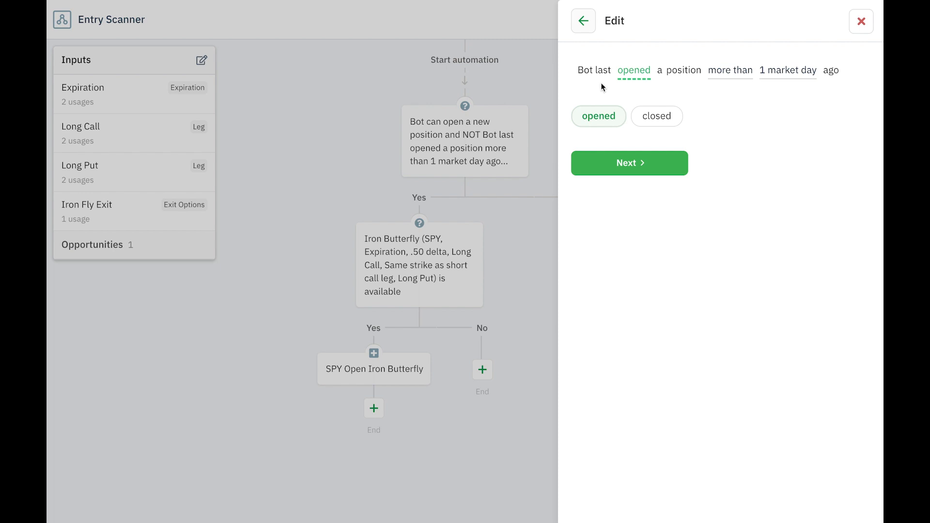
{"action": "left_click", "coordinate": [650, 117]}
{"action": "left_click", "coordinate": [624, 117]}
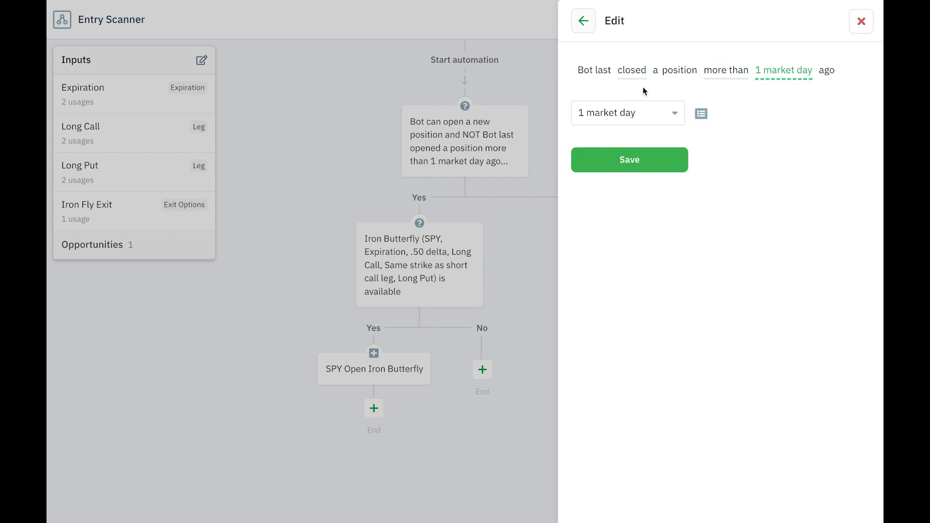
{"action": "left_click", "coordinate": [635, 77]}
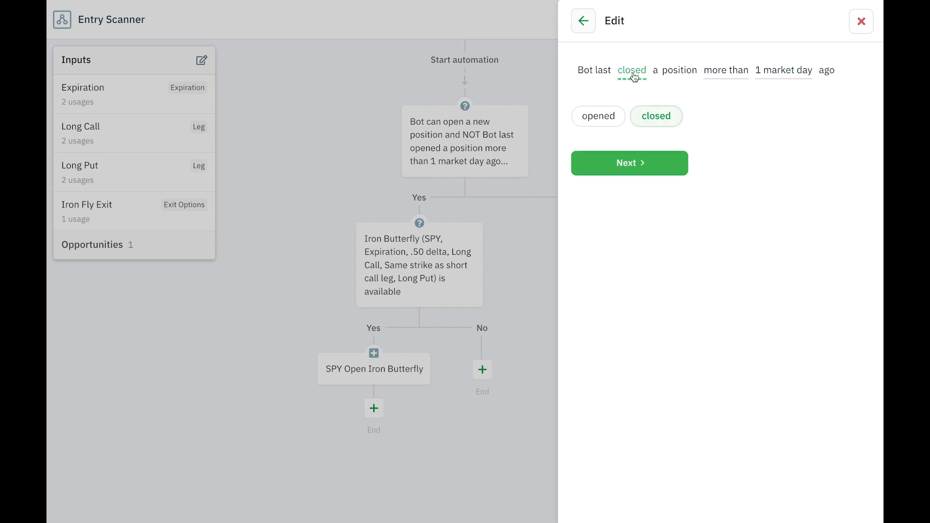
{"action": "left_click", "coordinate": [587, 123]}
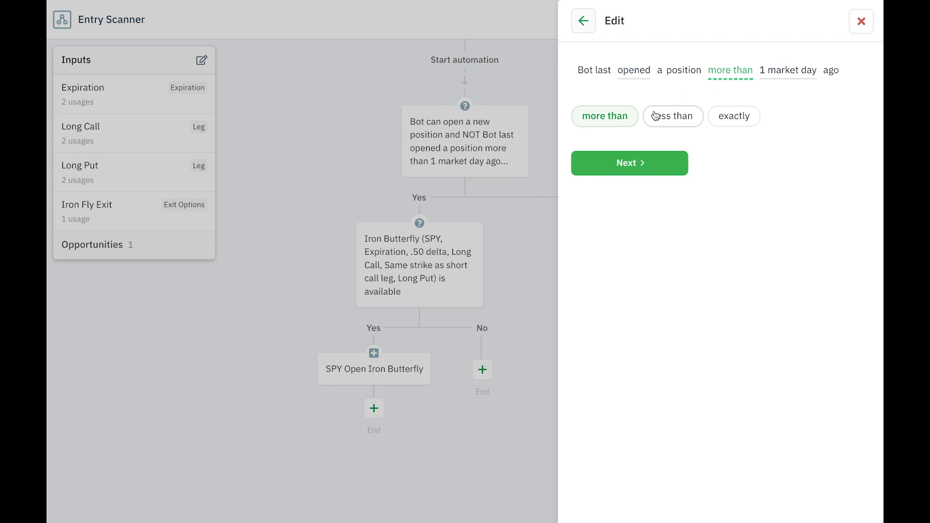
{"action": "left_click", "coordinate": [647, 173]}
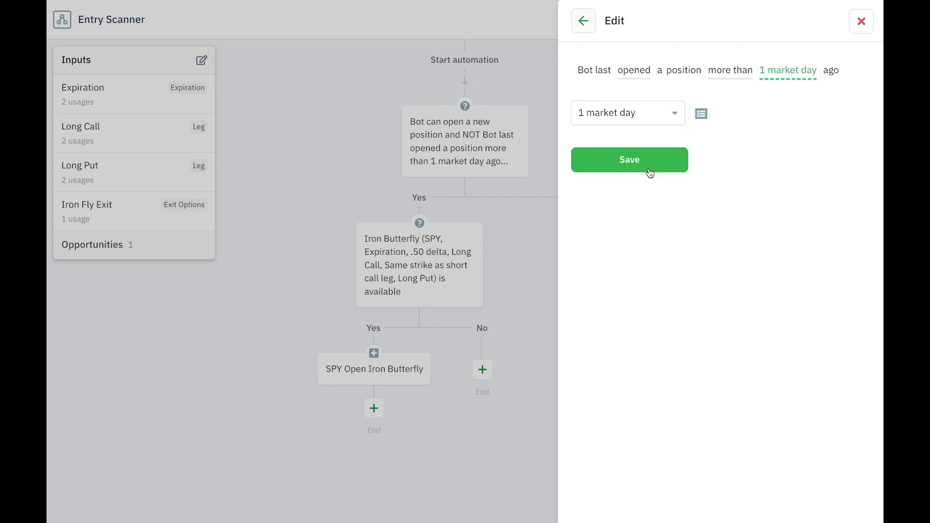
Examine the available time periods for the last-position condition, keep 1 market day, and view the compatible automation inputs for that value
{"action": "left_click", "coordinate": [667, 116]}
{"action": "left_click", "coordinate": [763, 175]}
{"action": "left_click", "coordinate": [669, 114]}
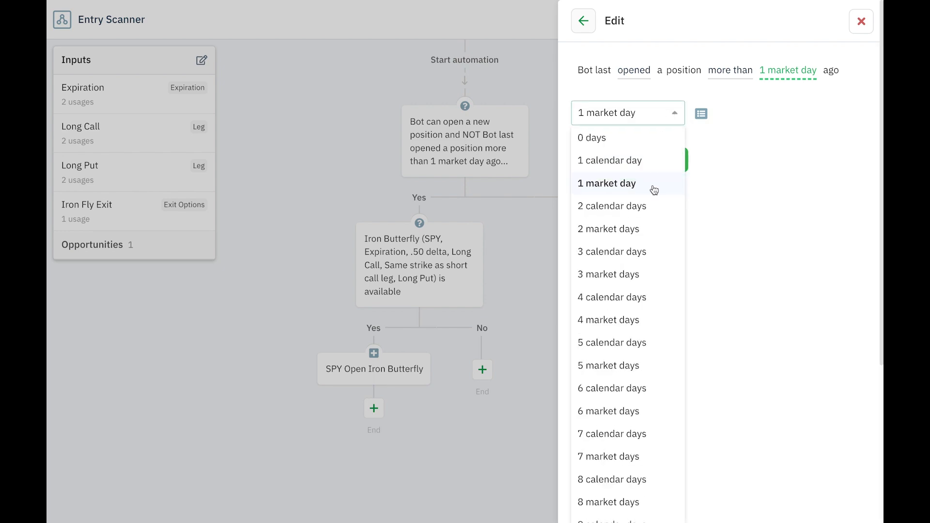
{"action": "left_click", "coordinate": [733, 217]}
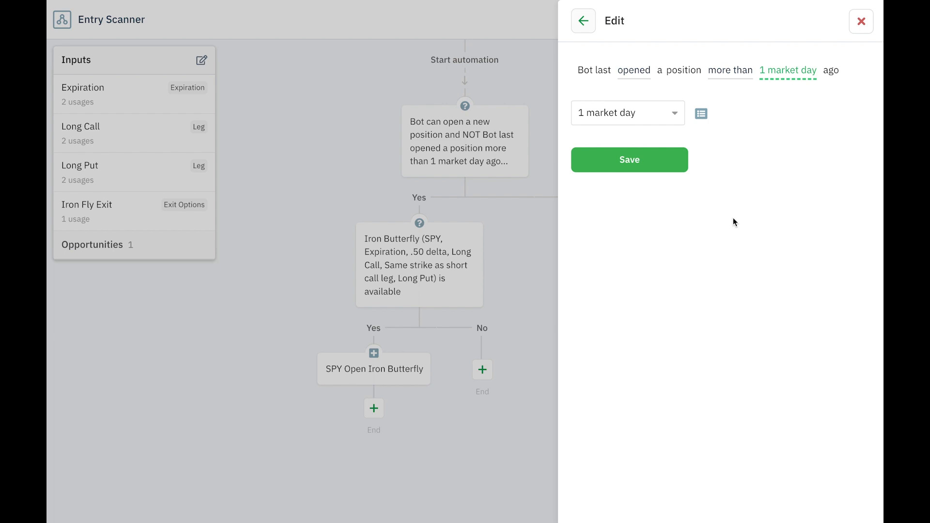
{"action": "left_click", "coordinate": [705, 116]}
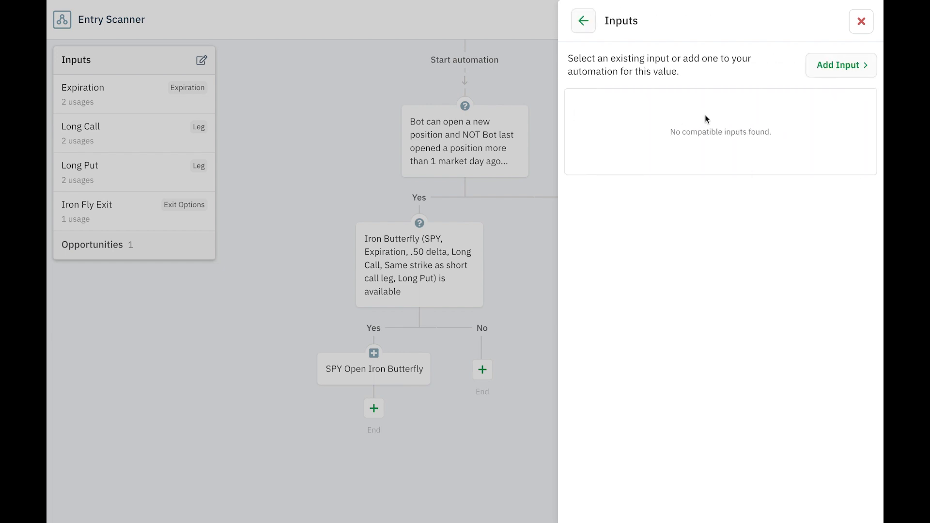
View the form for adding a days input to the automation, then leave the last-position condition without saving
{"action": "left_click", "coordinate": [825, 67]}
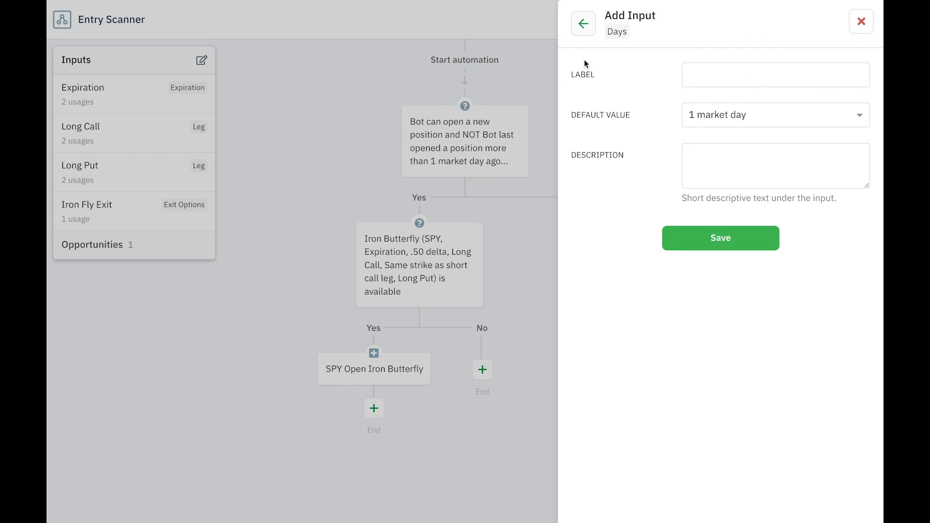
{"action": "left_click", "coordinate": [583, 24]}
{"action": "left_click", "coordinate": [585, 31]}
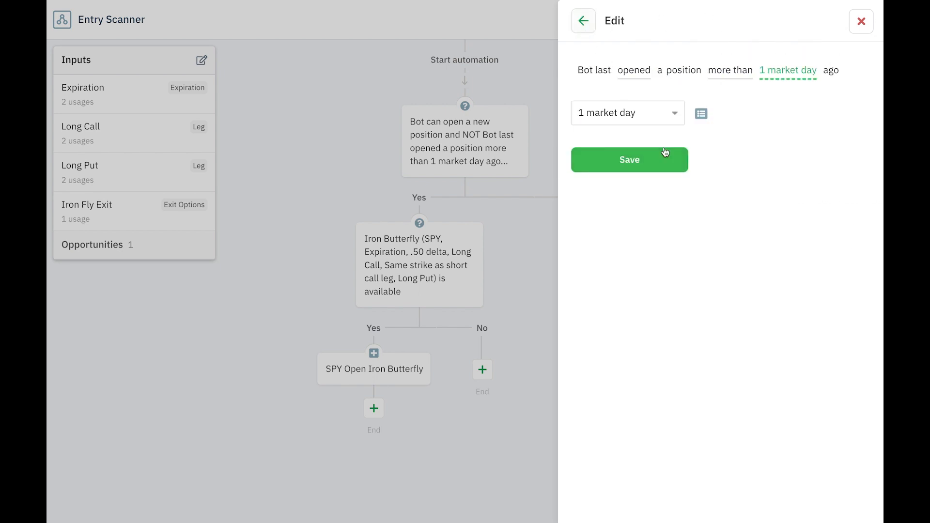
{"action": "left_click", "coordinate": [861, 24]}
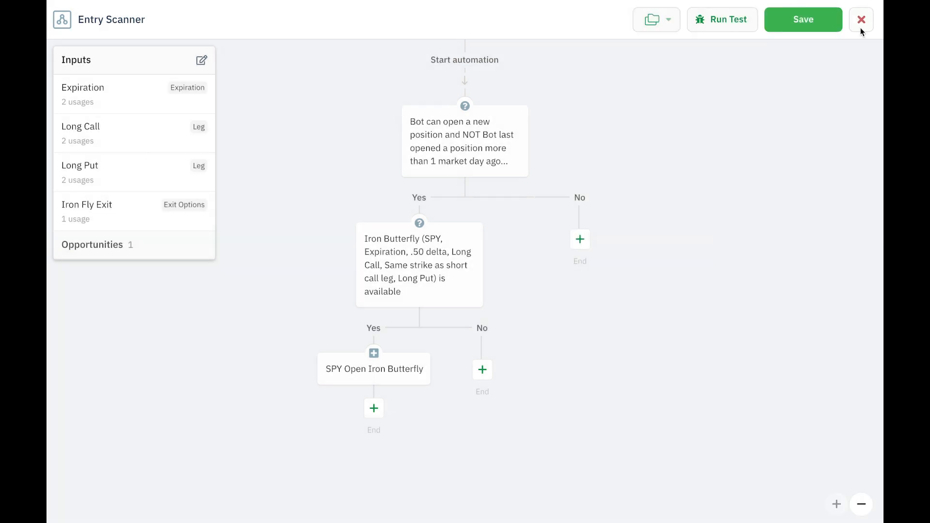
Open the automation's input list, inspect the Expiration input's default value and description, and close the list
{"action": "left_click", "coordinate": [202, 61]}
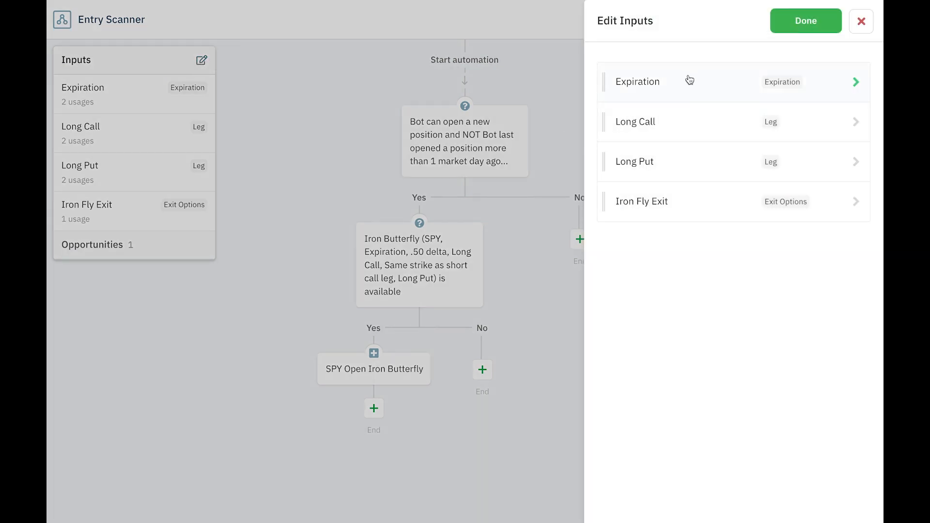
{"action": "left_click", "coordinate": [715, 94]}
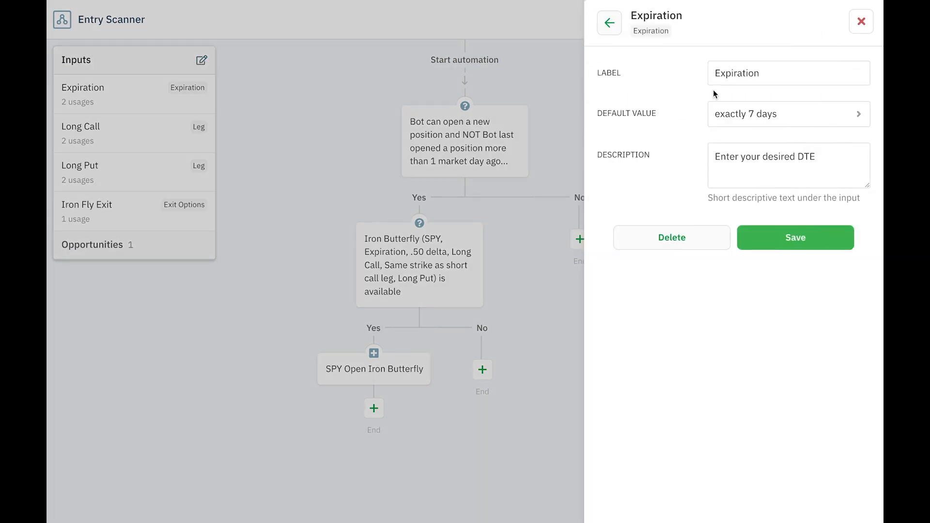
{"action": "left_click", "coordinate": [609, 23]}
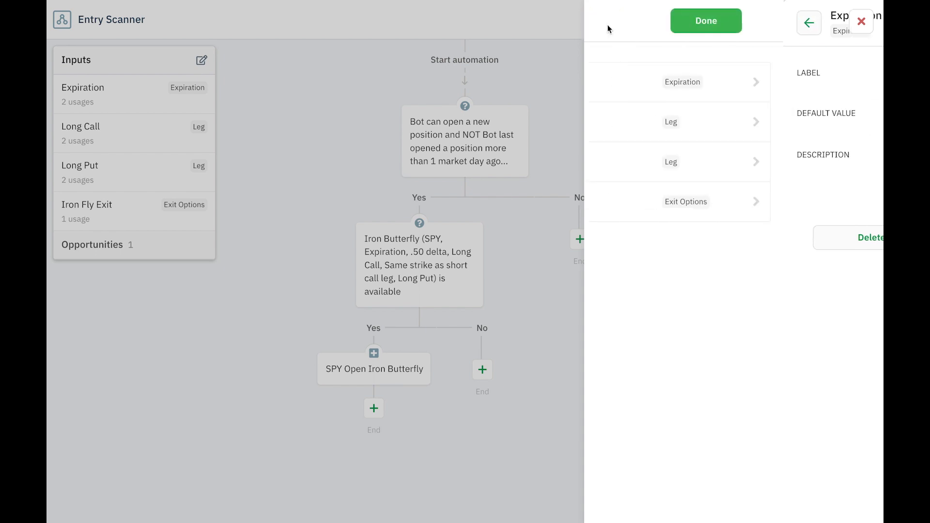
{"action": "left_click", "coordinate": [860, 21]}
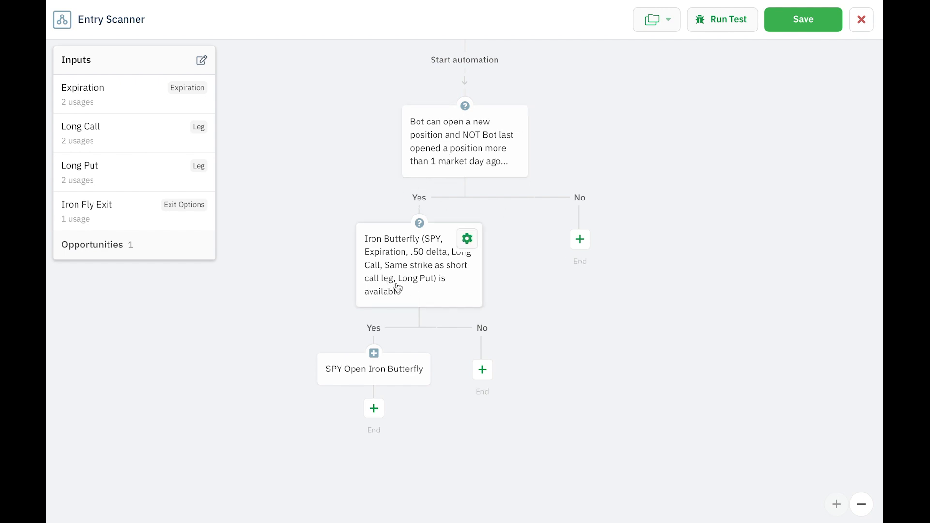
Open the Iron Butterfly availability decision, examine its symbol, expiration and four leg settings, and close it without saving
{"action": "left_click", "coordinate": [411, 261]}
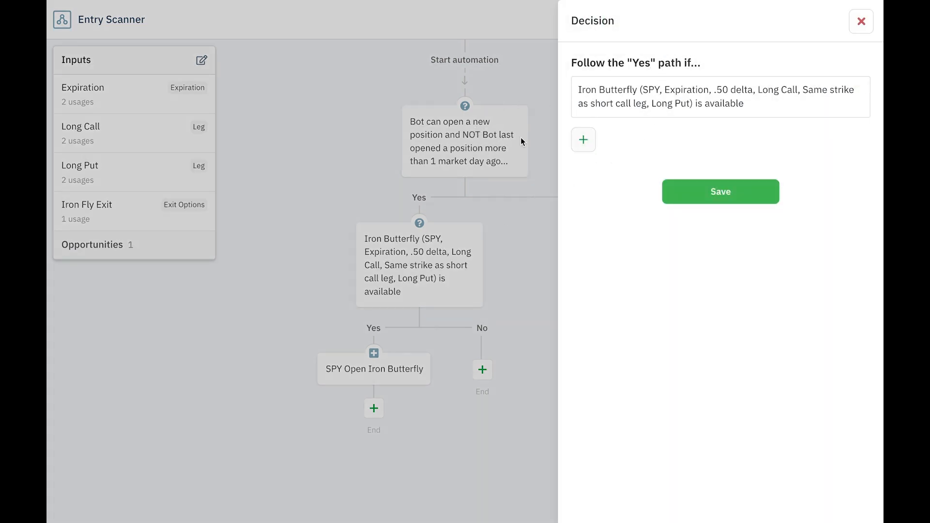
{"action": "left_click", "coordinate": [638, 111]}
{"action": "left_click", "coordinate": [656, 125]}
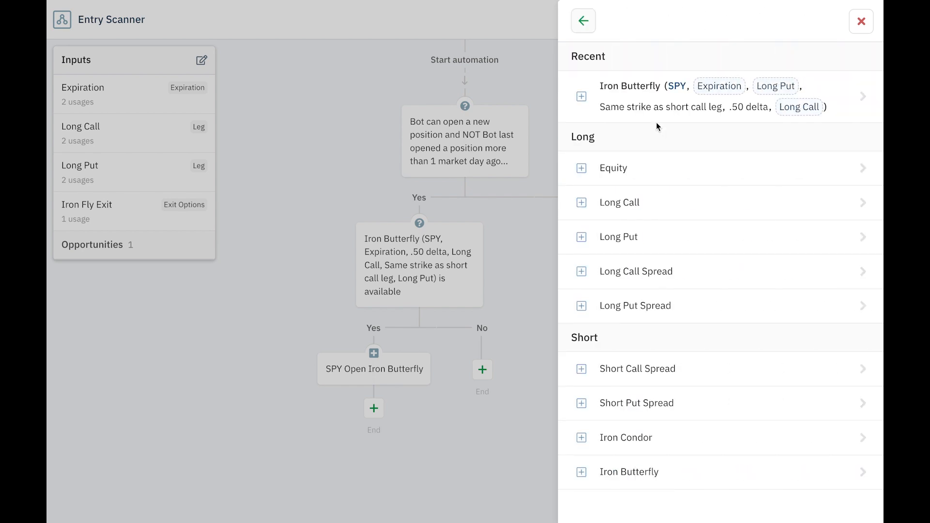
{"action": "left_click", "coordinate": [641, 97]}
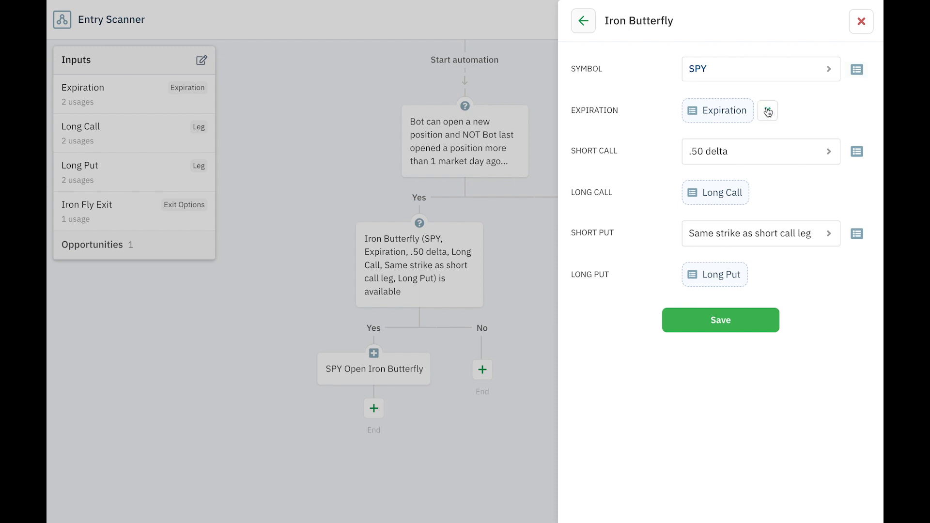
{"action": "mouse_move", "coordinate": [722, 111]}
{"action": "mouse_move", "coordinate": [769, 191]}
{"action": "mouse_move", "coordinate": [716, 194]}
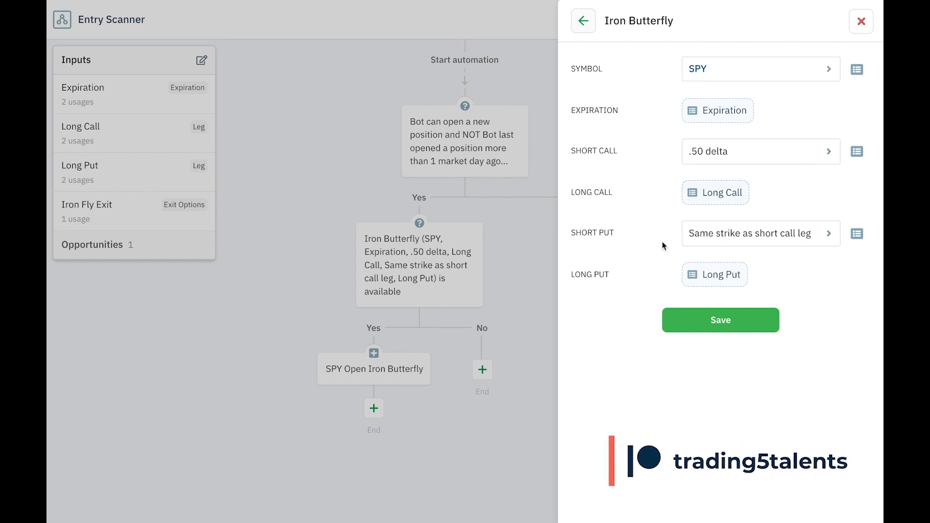
{"action": "mouse_move", "coordinate": [713, 280]}
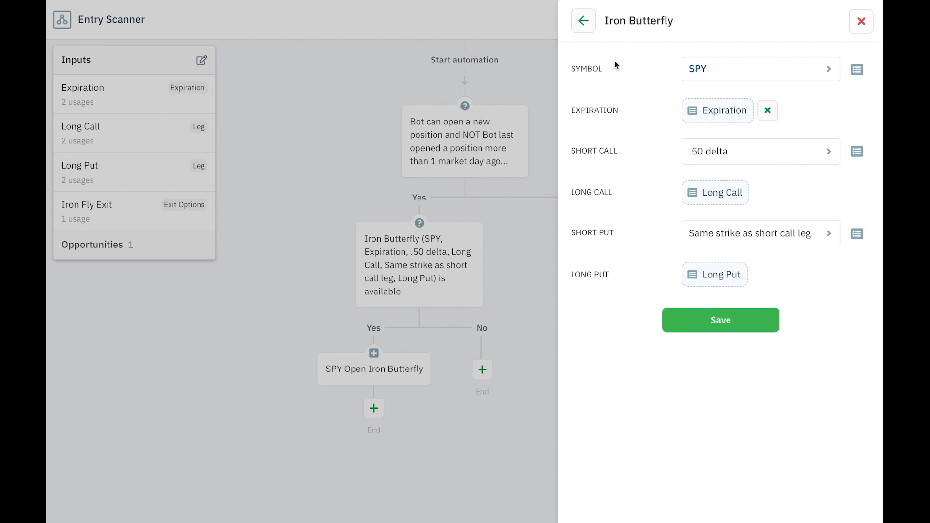
{"action": "left_click", "coordinate": [868, 29]}
{"action": "left_click", "coordinate": [867, 28]}
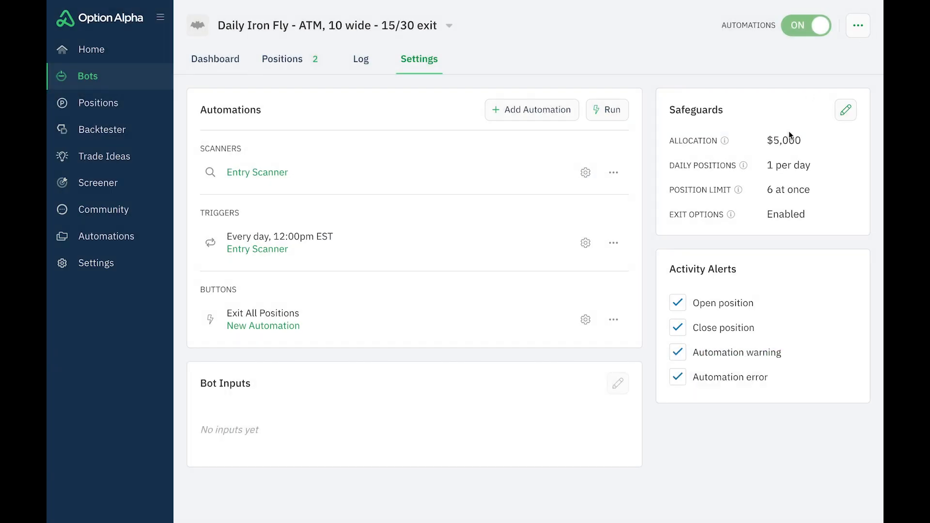
Reopen the Entry Scanner, inspect the SPY Open Iron Butterfly action and view its available position size options
{"action": "left_click", "coordinate": [264, 173]}
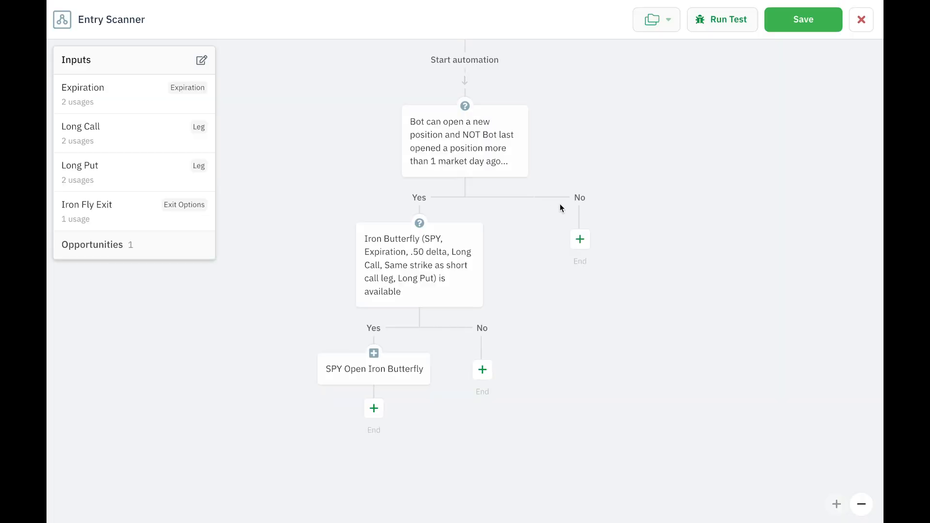
{"action": "mouse_move", "coordinate": [430, 241]}
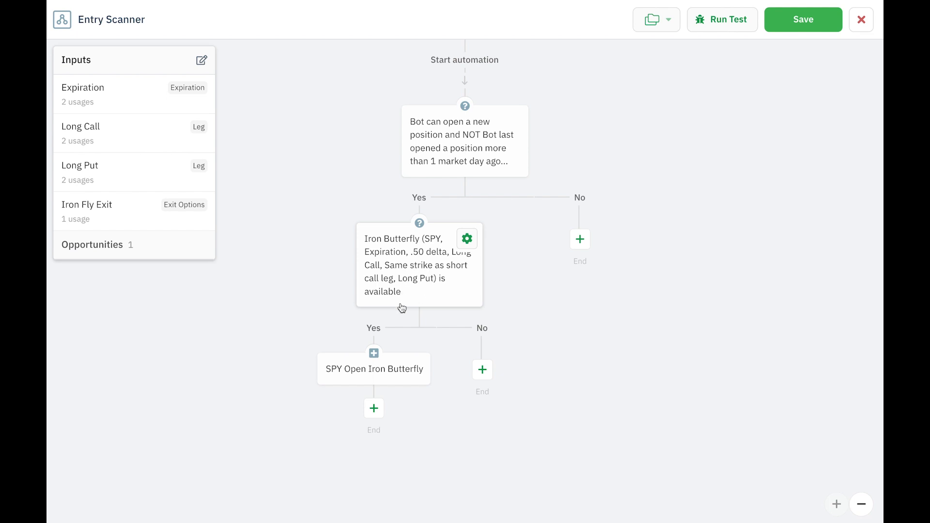
{"action": "left_click", "coordinate": [373, 371]}
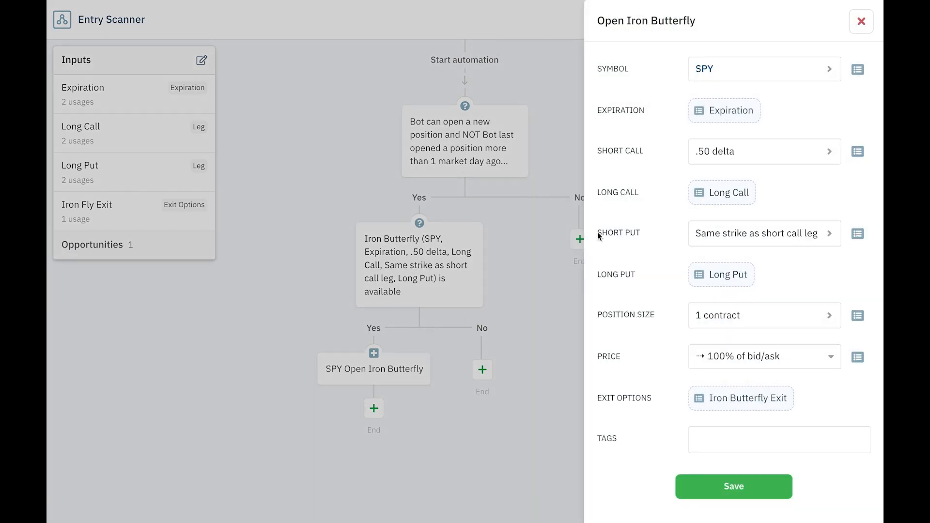
{"action": "mouse_move", "coordinate": [639, 208]}
{"action": "scroll", "coordinate": [698, 314], "scroll_direction": "down", "scroll_amount": 1}
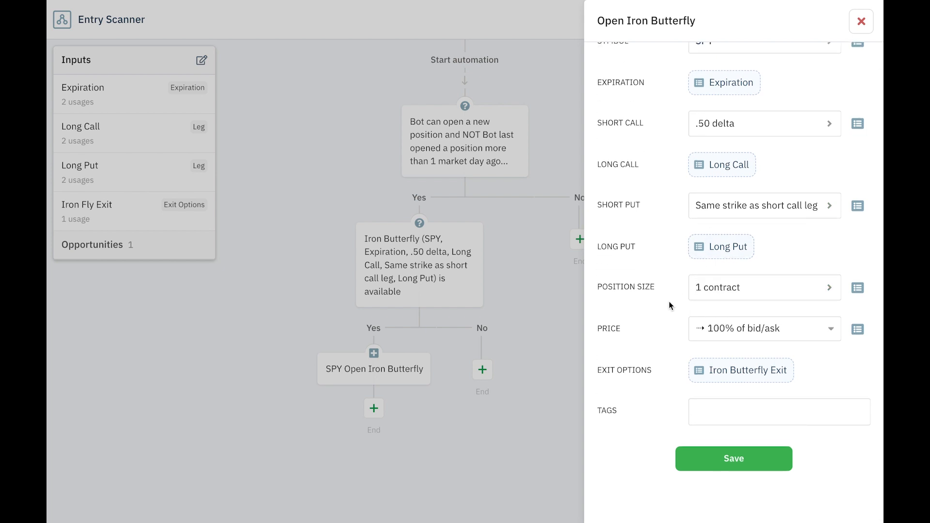
{"action": "left_click", "coordinate": [756, 291]}
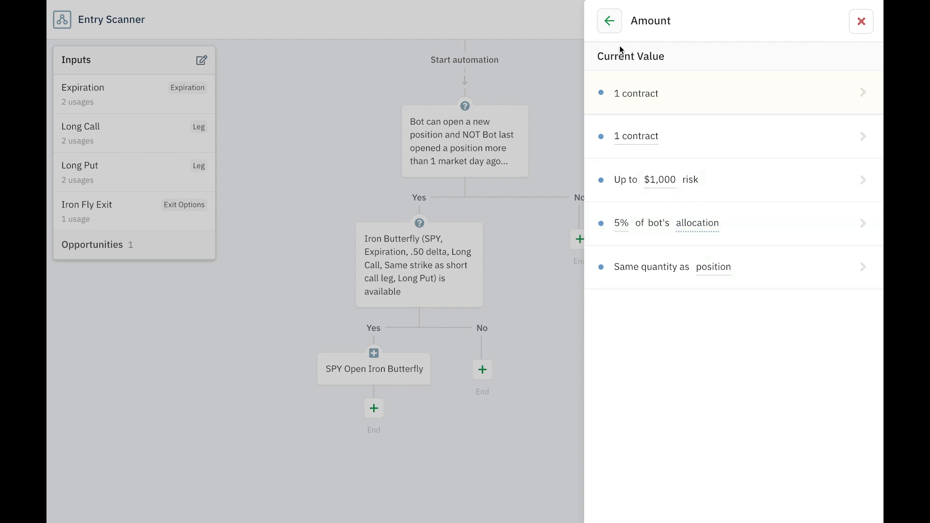
{"action": "left_click", "coordinate": [610, 21]}
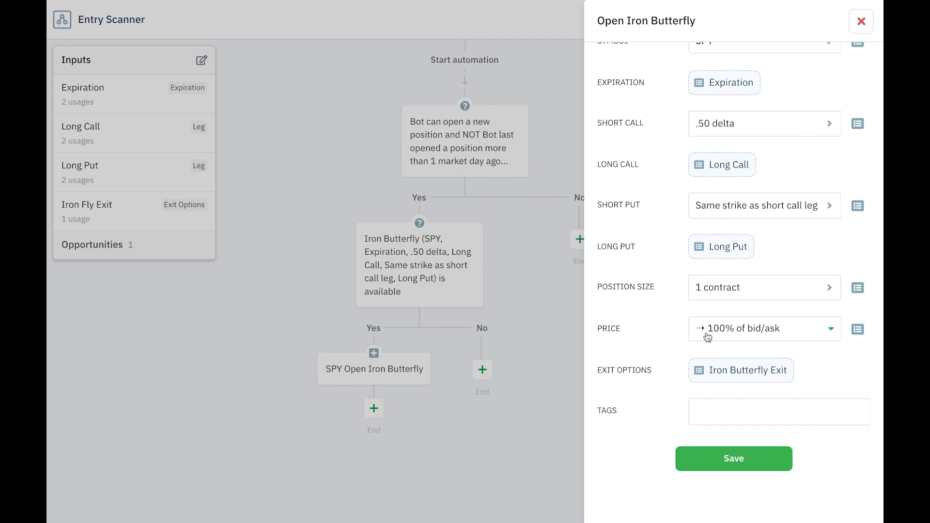
Examine the SmartPricing speed and final price options of the opening action, then close the action without saving
{"action": "left_click", "coordinate": [748, 332]}
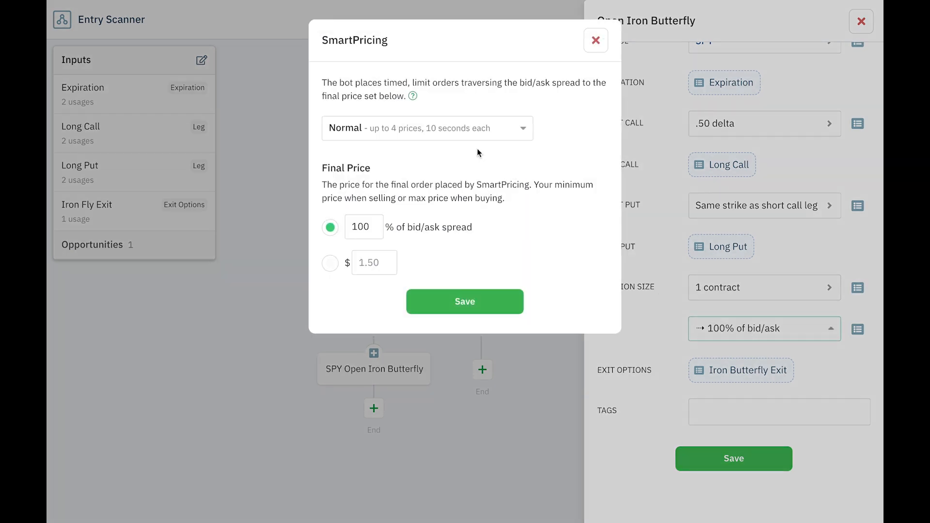
{"action": "left_click", "coordinate": [429, 128]}
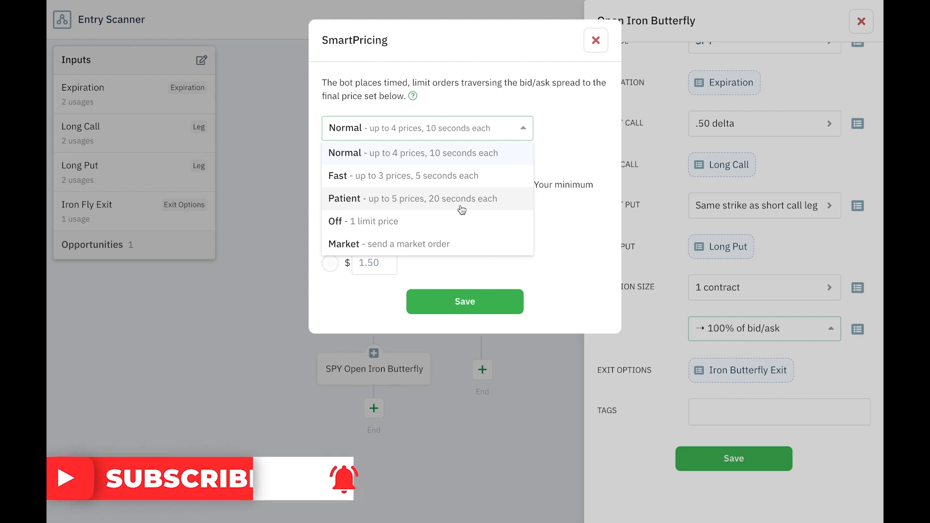
{"action": "left_click", "coordinate": [571, 146]}
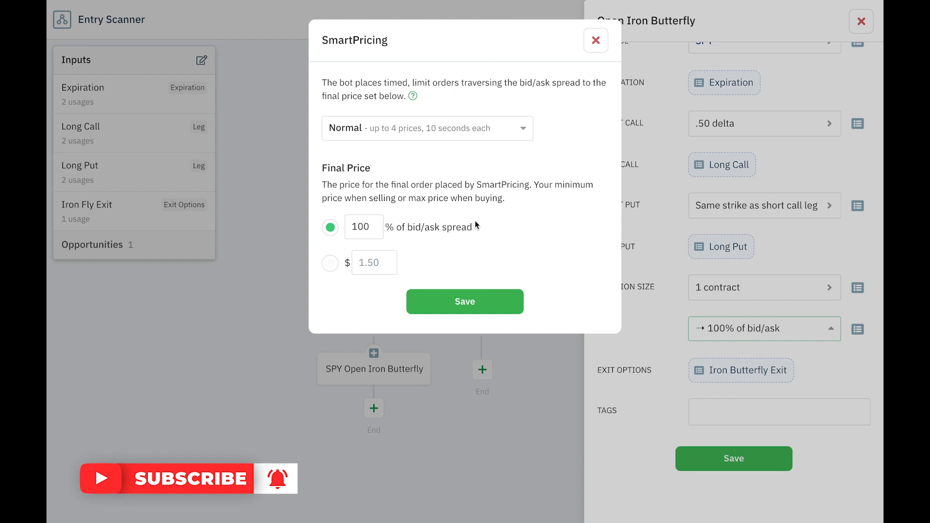
{"action": "left_click", "coordinate": [594, 46]}
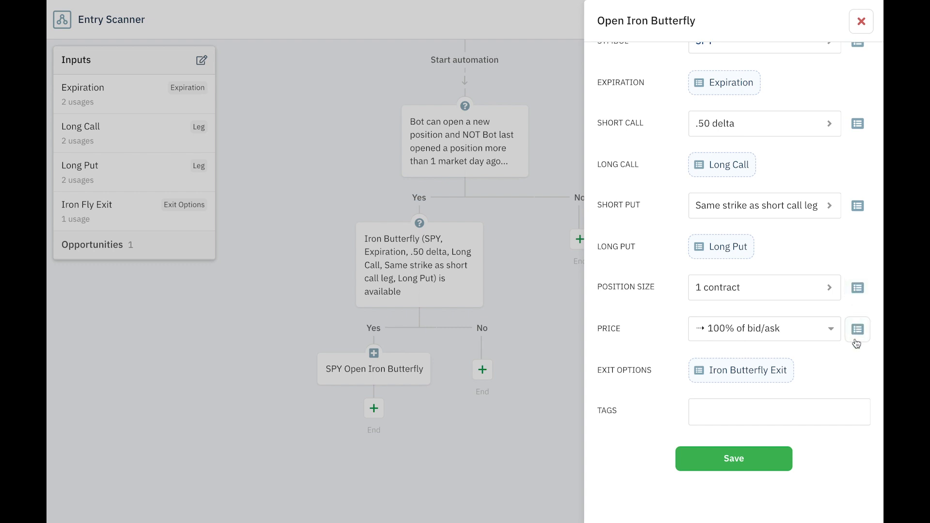
{"action": "mouse_move", "coordinate": [733, 364]}
{"action": "left_click", "coordinate": [862, 27]}
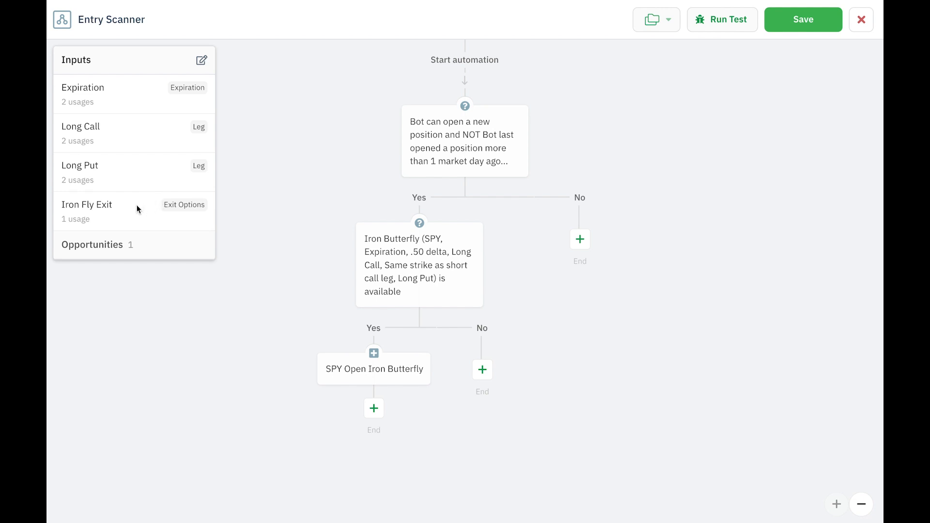
Inspect the default values and descriptions of the Expiration and Long Call inputs, then return to the input list
{"action": "left_click", "coordinate": [202, 62]}
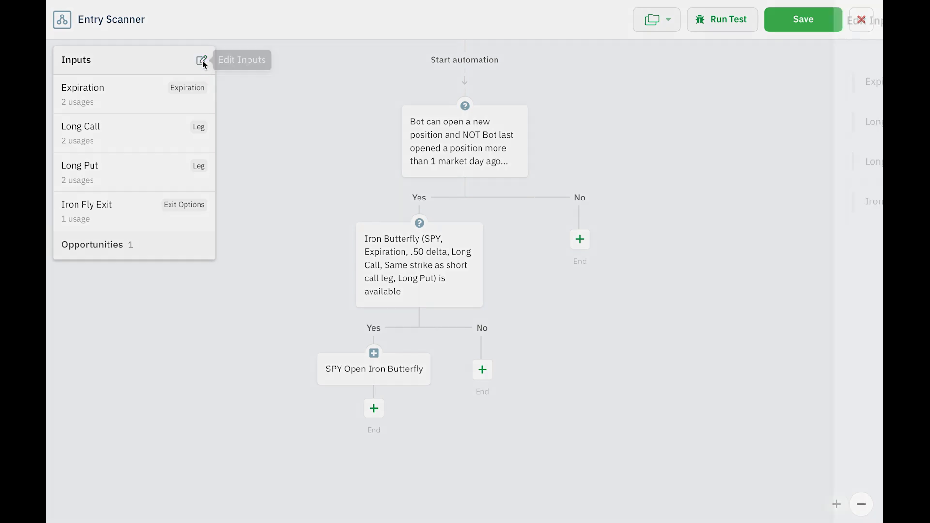
{"action": "left_click", "coordinate": [711, 93]}
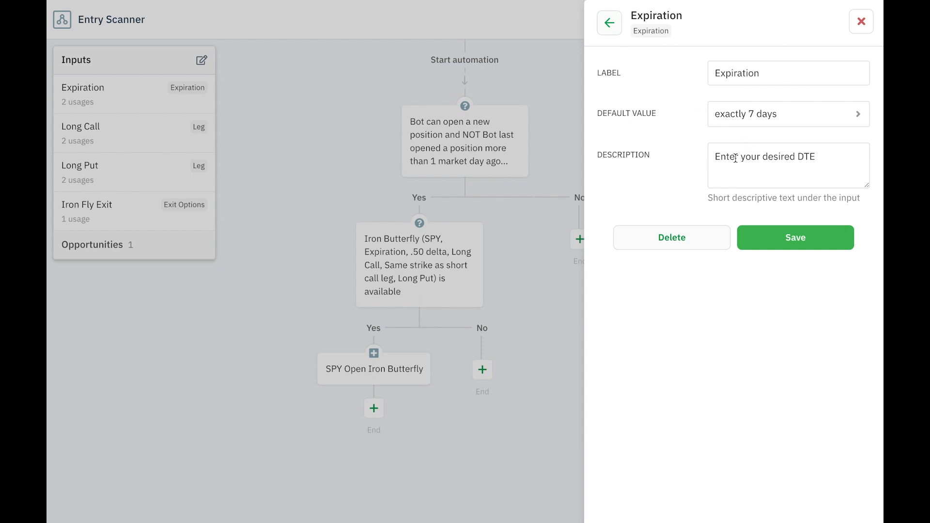
{"action": "left_click", "coordinate": [609, 32]}
{"action": "left_click", "coordinate": [690, 129]}
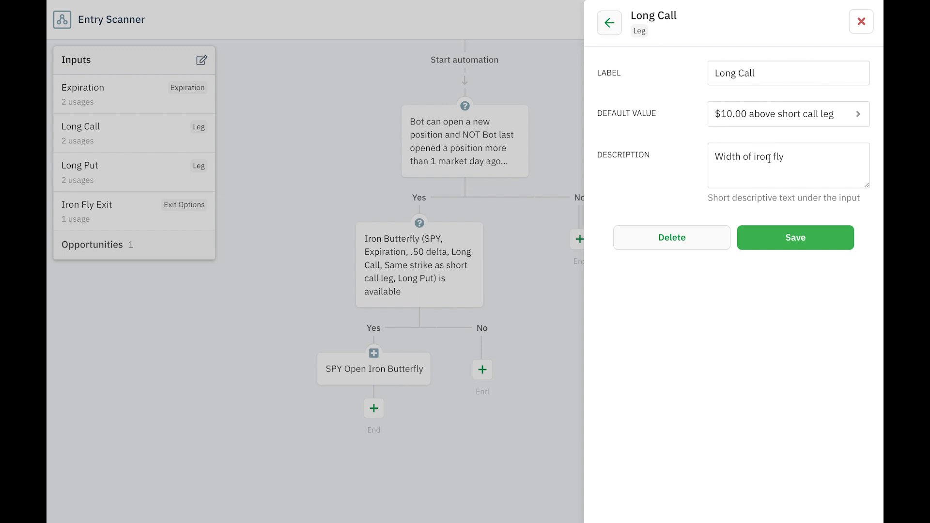
{"action": "left_click", "coordinate": [610, 24]}
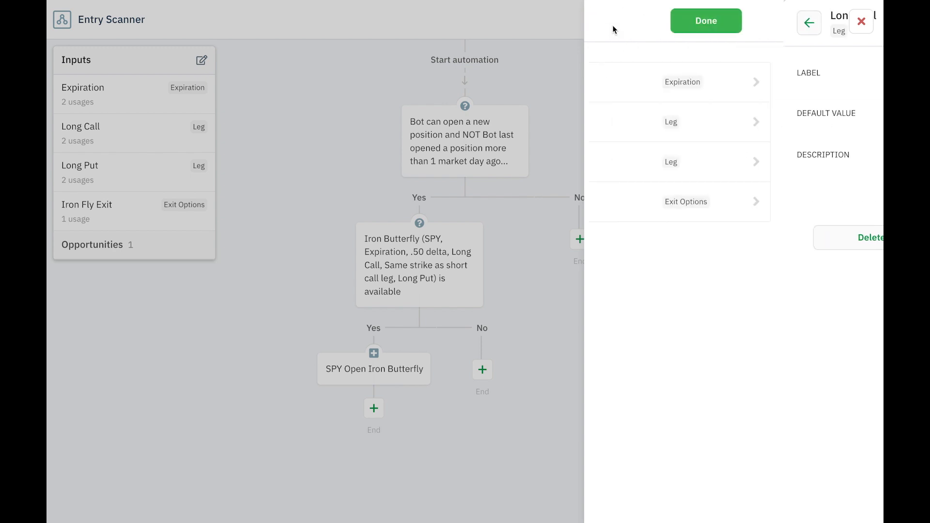
Examine the strike selection options available as the Long Put input's default value, then return to the input list unchanged
{"action": "left_click", "coordinate": [686, 167]}
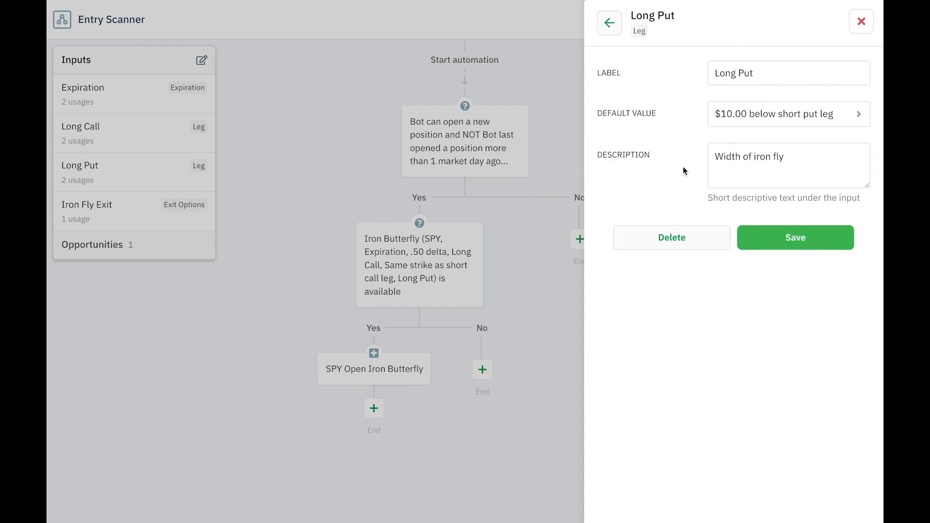
{"action": "left_click", "coordinate": [735, 125]}
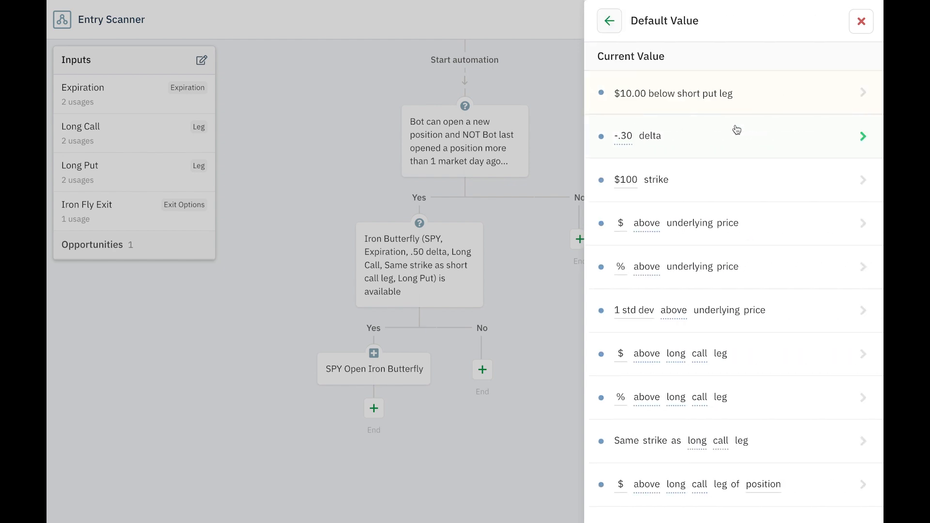
{"action": "scroll", "coordinate": [719, 251], "scroll_direction": "down", "scroll_amount": 1}
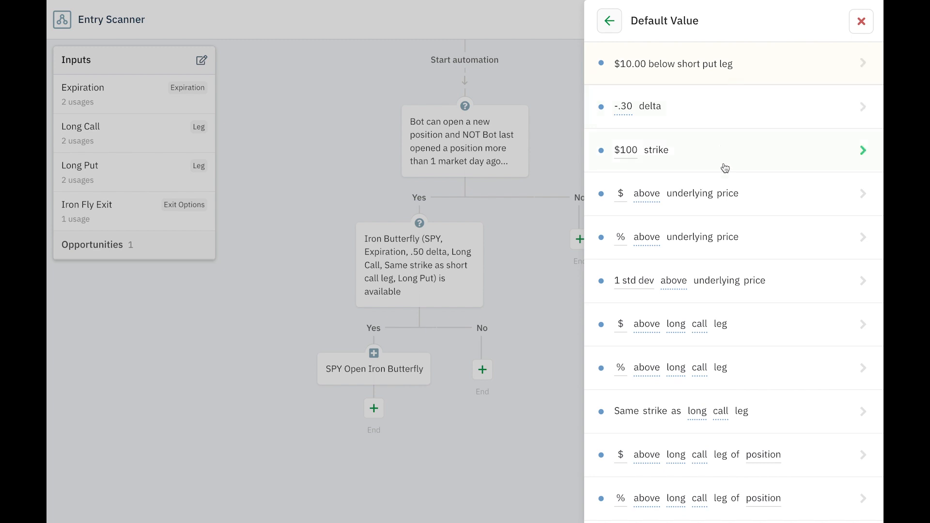
{"action": "scroll", "coordinate": [730, 163], "scroll_direction": "down", "scroll_amount": 2}
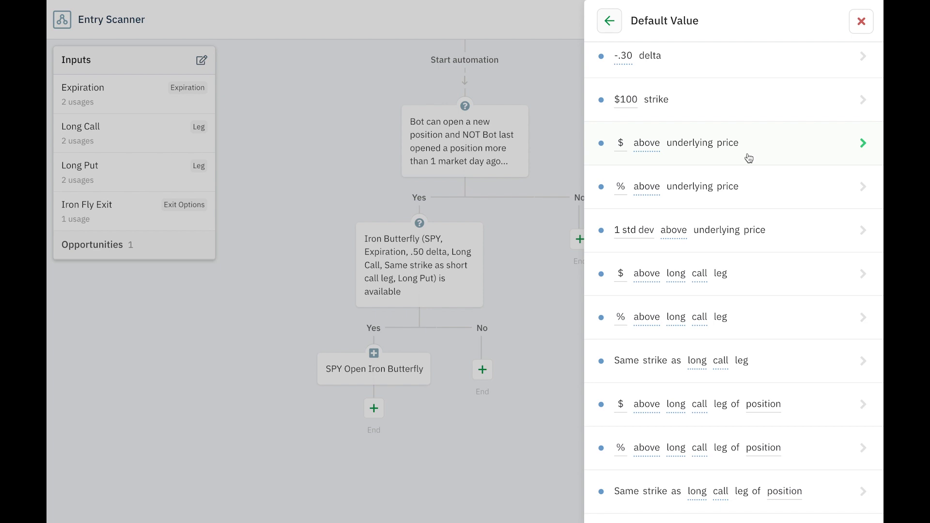
{"action": "scroll", "coordinate": [749, 158], "scroll_direction": "down", "scroll_amount": 1}
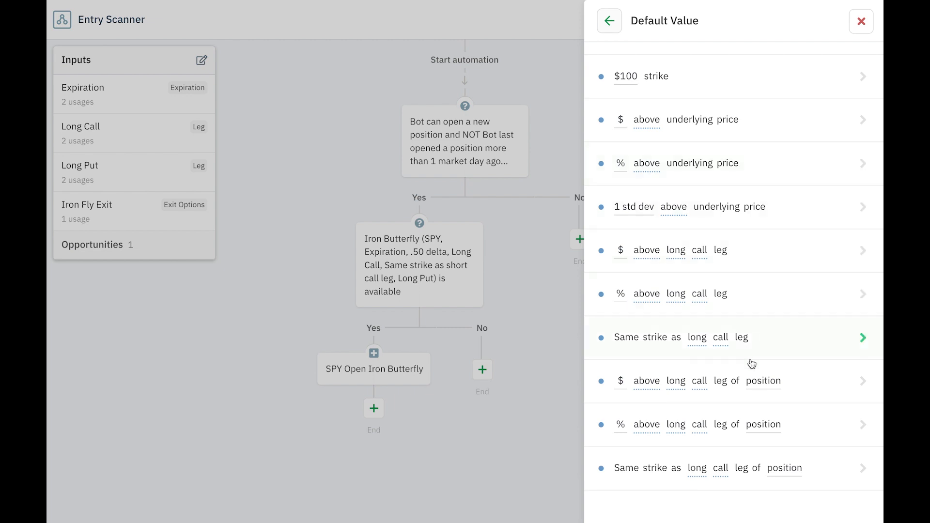
{"action": "left_click", "coordinate": [609, 22]}
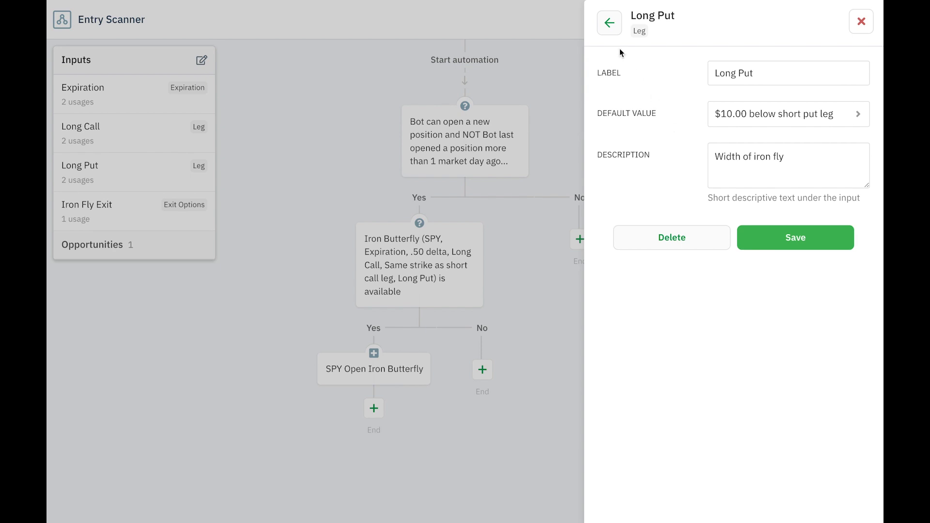
{"action": "left_click", "coordinate": [609, 23]}
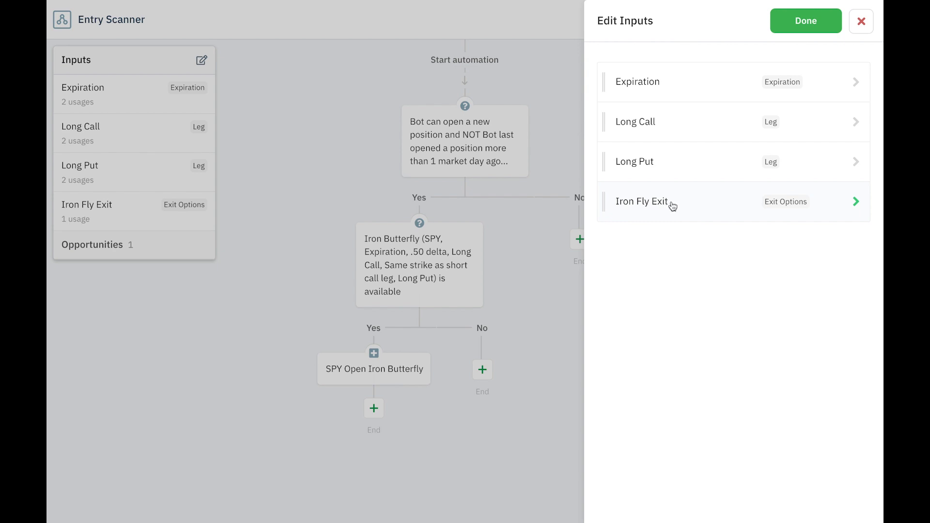
Open the Iron Fly Exit input's default exit options and examine the profit-taking percentages and their pricing speed choices
{"action": "left_click", "coordinate": [702, 205]}
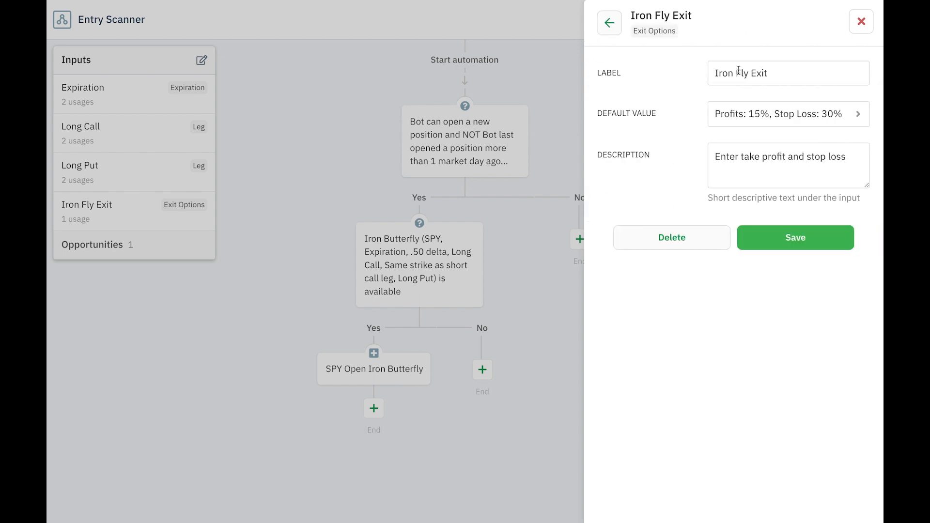
{"action": "left_click", "coordinate": [745, 121]}
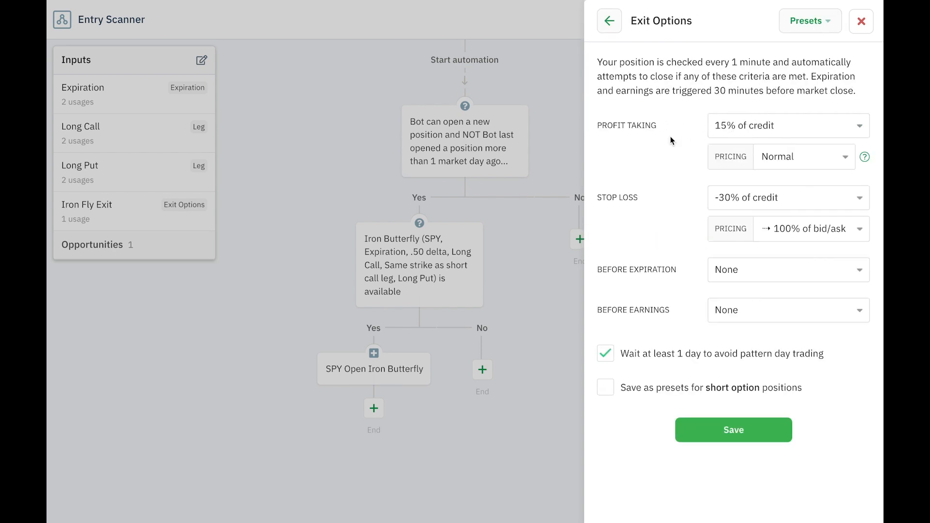
{"action": "left_click", "coordinate": [730, 130]}
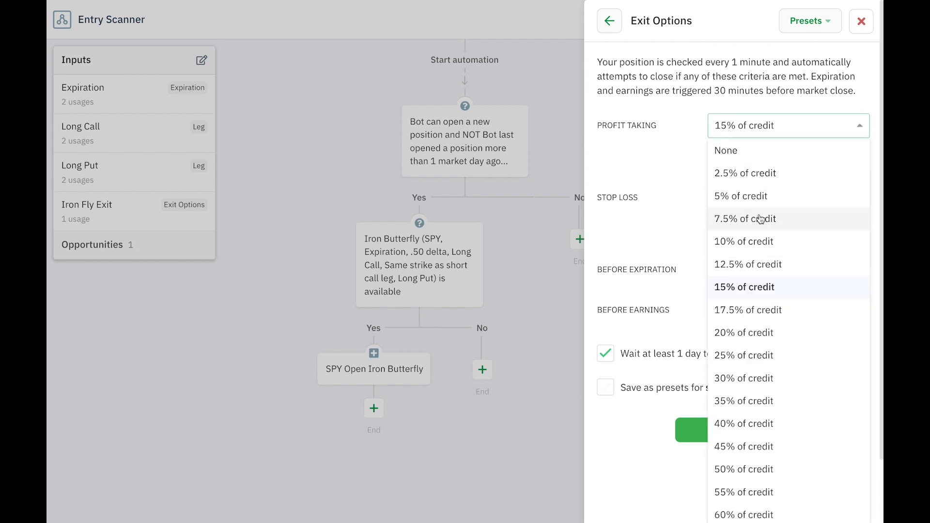
{"action": "scroll", "coordinate": [756, 217], "scroll_direction": "down", "scroll_amount": 3}
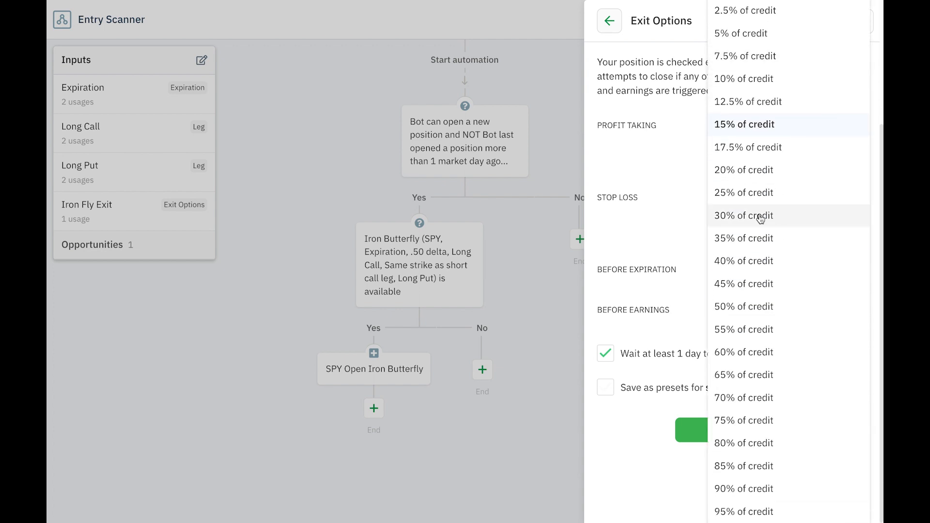
{"action": "left_click", "coordinate": [684, 145]}
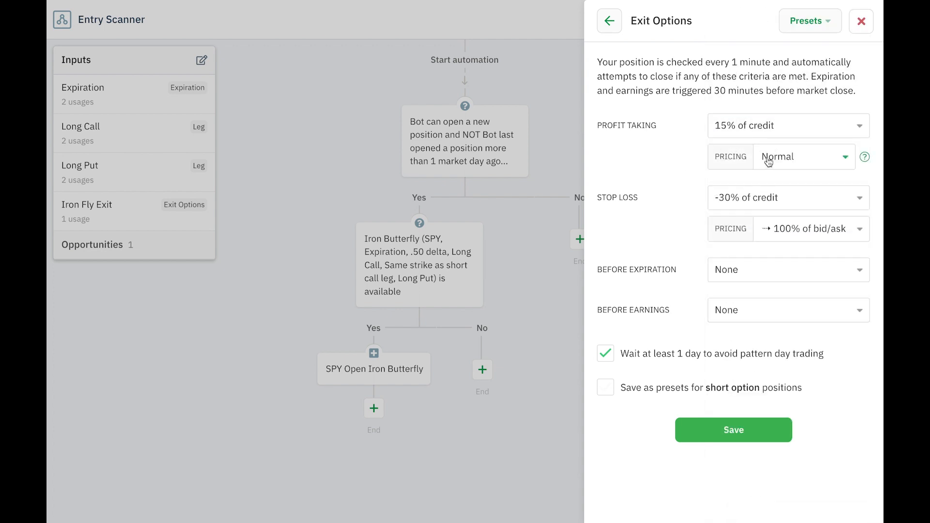
{"action": "left_click", "coordinate": [795, 158]}
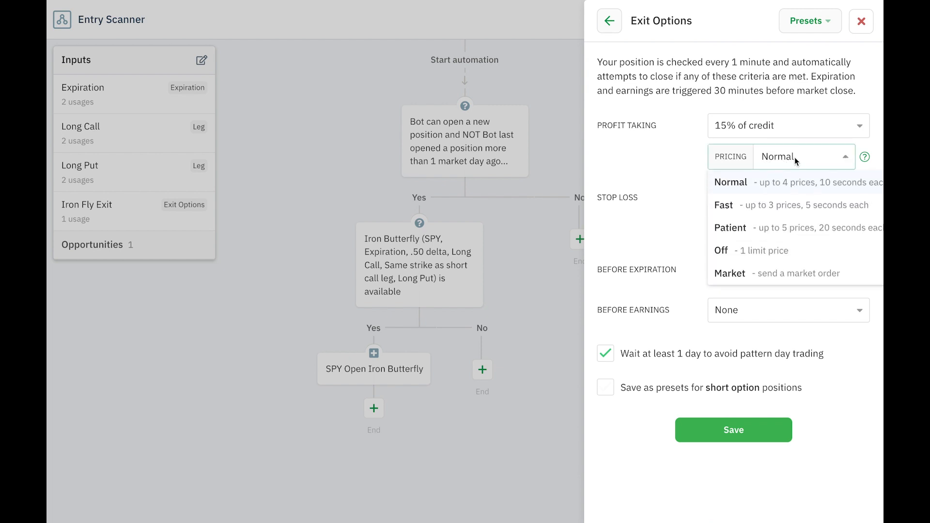
{"action": "left_click", "coordinate": [641, 178]}
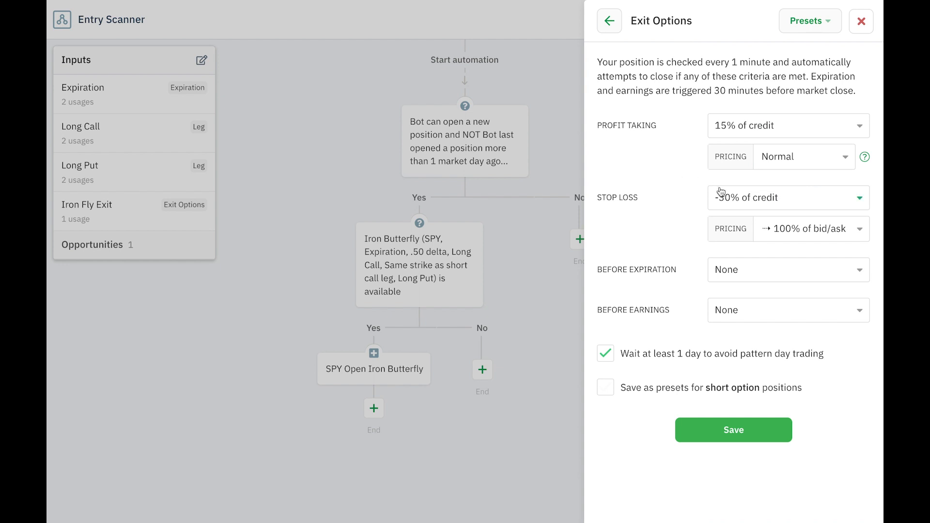
Examine the Stop Loss and Before Expiration choices in the exit options, then close the input editor without saving
{"action": "left_click", "coordinate": [737, 201]}
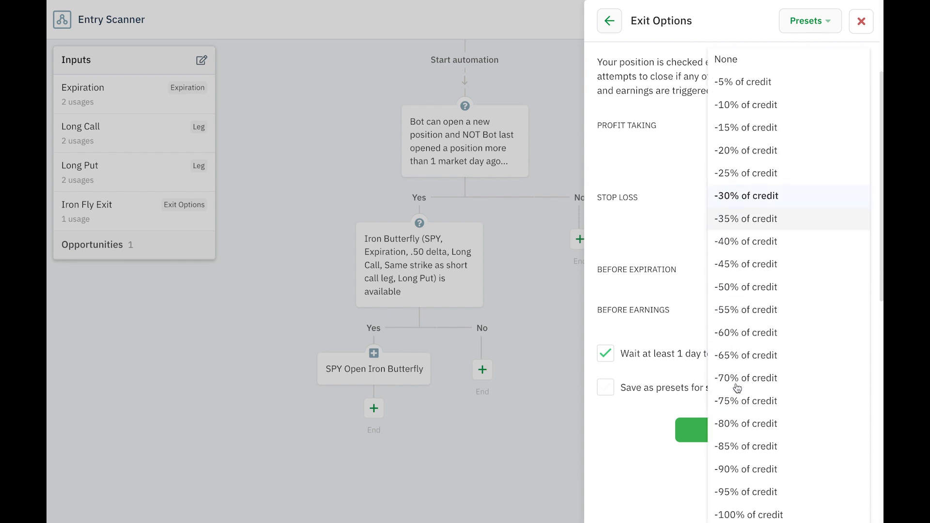
{"action": "left_click", "coordinate": [658, 249]}
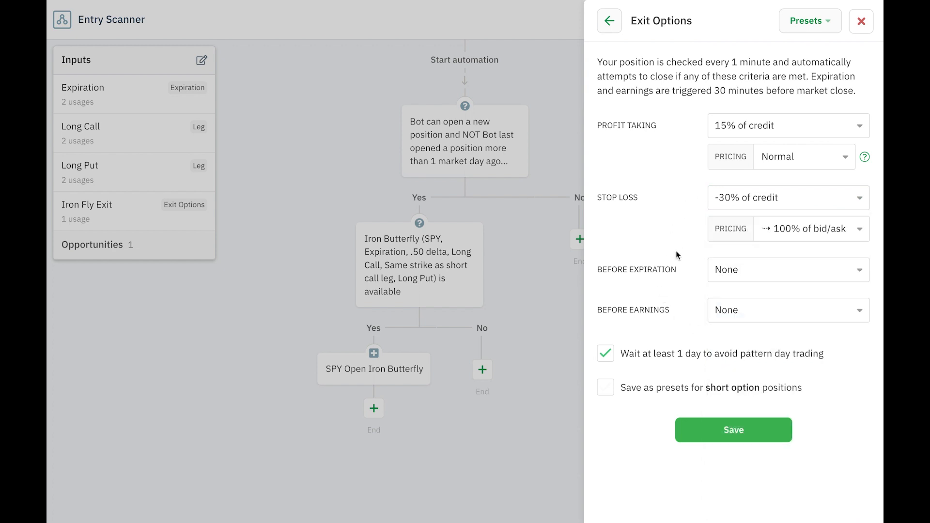
{"action": "left_click", "coordinate": [731, 274]}
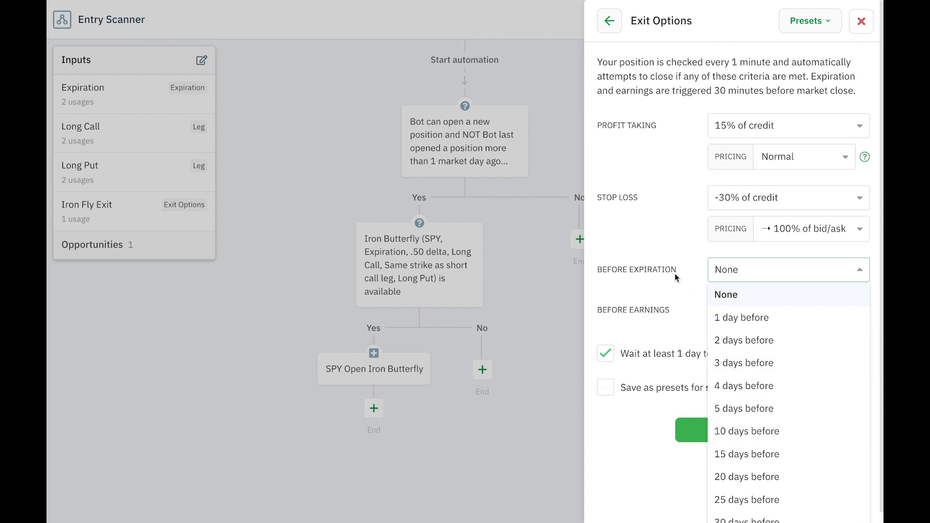
{"action": "left_click", "coordinate": [655, 263]}
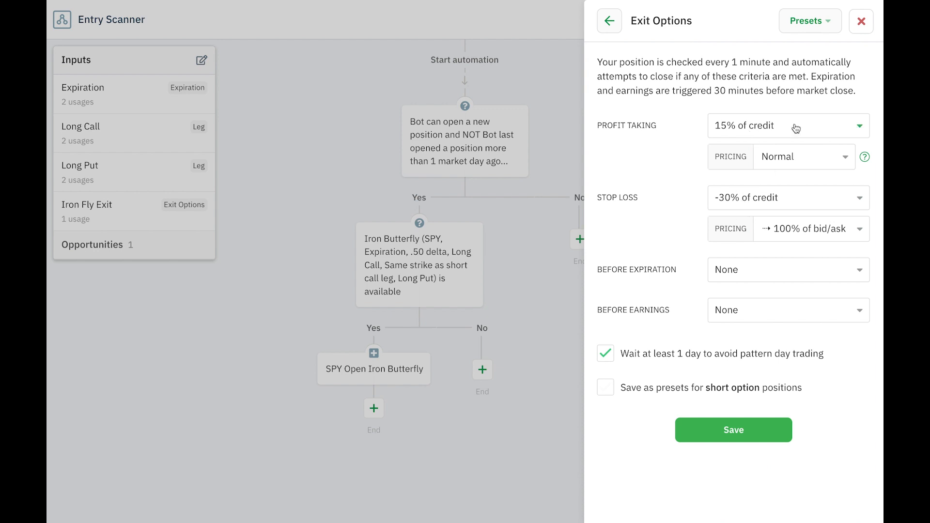
{"action": "left_click", "coordinate": [860, 25]}
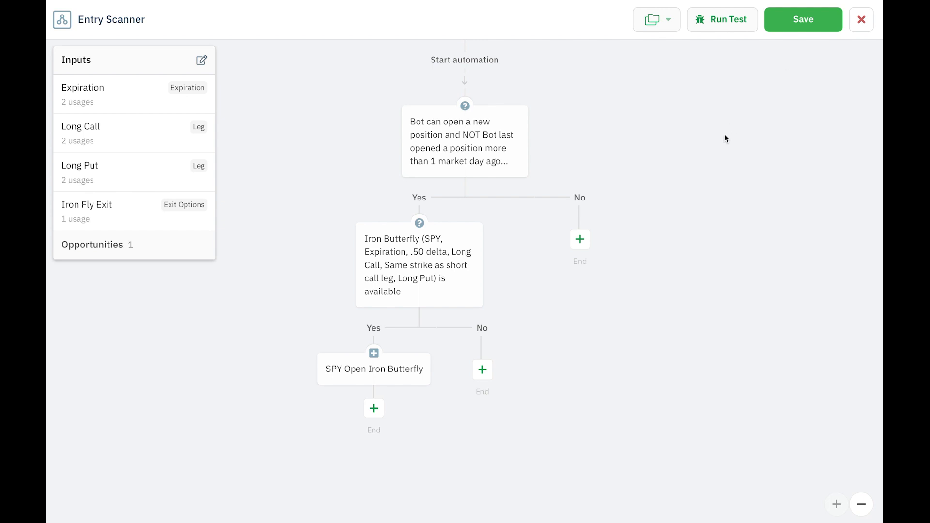
Run a test of the Entry Scanner without modifying the bot, inspect the first decision's log, then exit the automation
{"action": "left_click", "coordinate": [720, 26]}
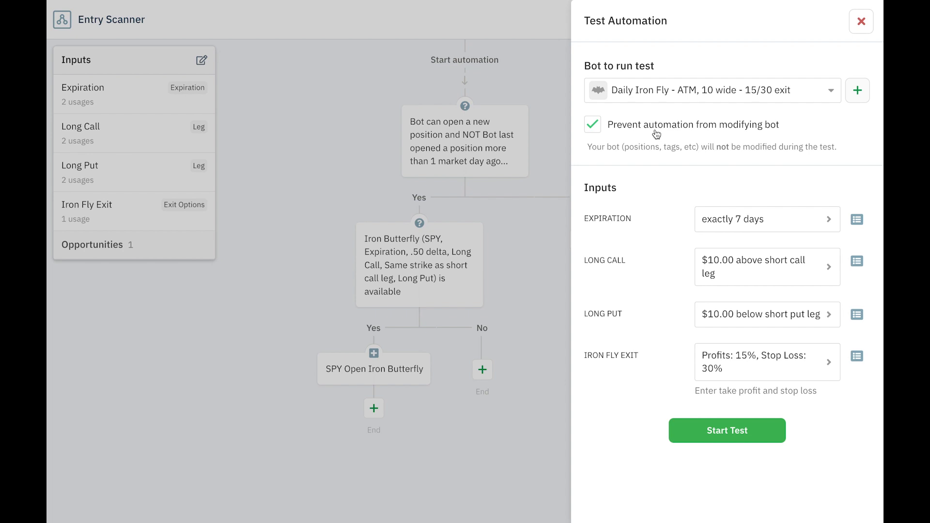
{"action": "left_click", "coordinate": [699, 432]}
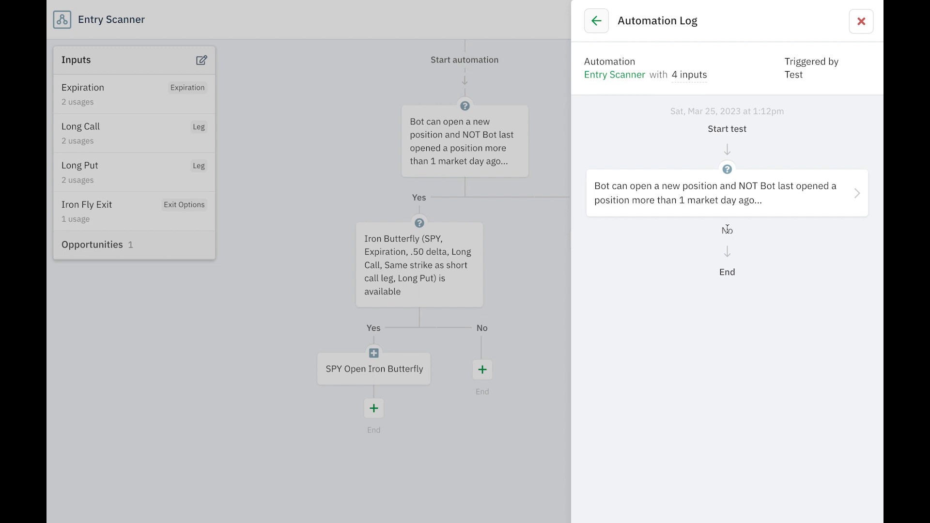
{"action": "left_click", "coordinate": [725, 207]}
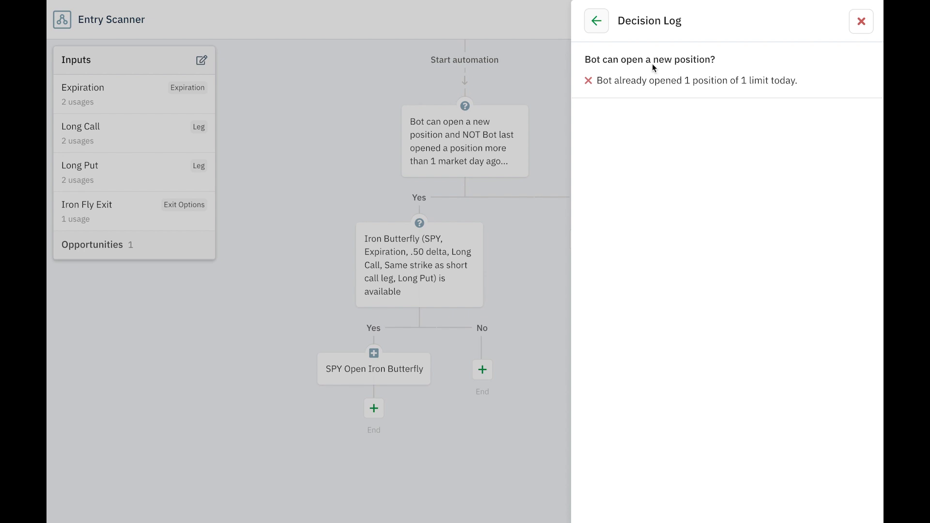
{"action": "left_click", "coordinate": [598, 21]}
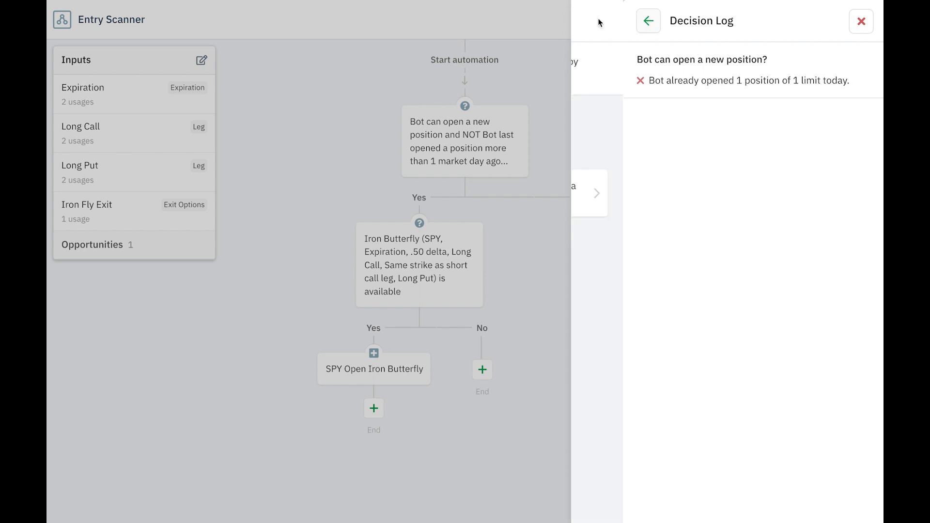
{"action": "left_click", "coordinate": [861, 21]}
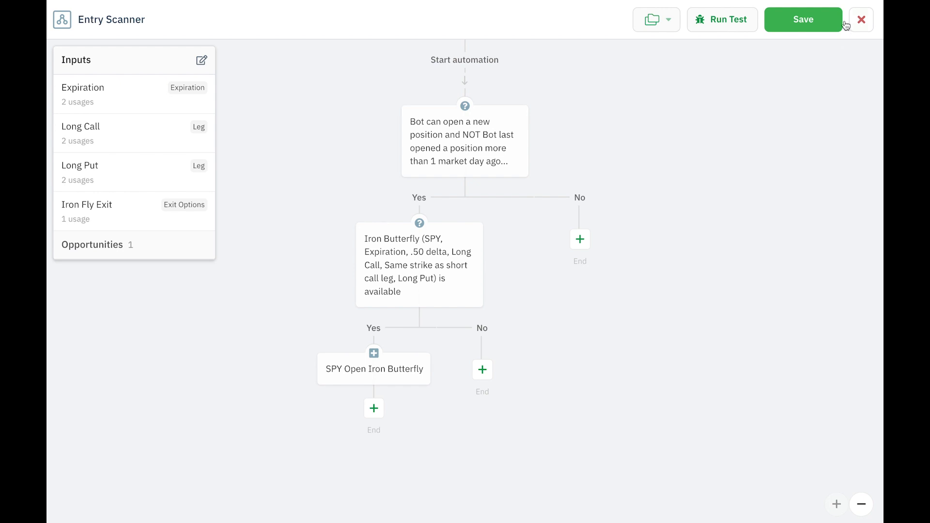
{"action": "left_click", "coordinate": [861, 20]}
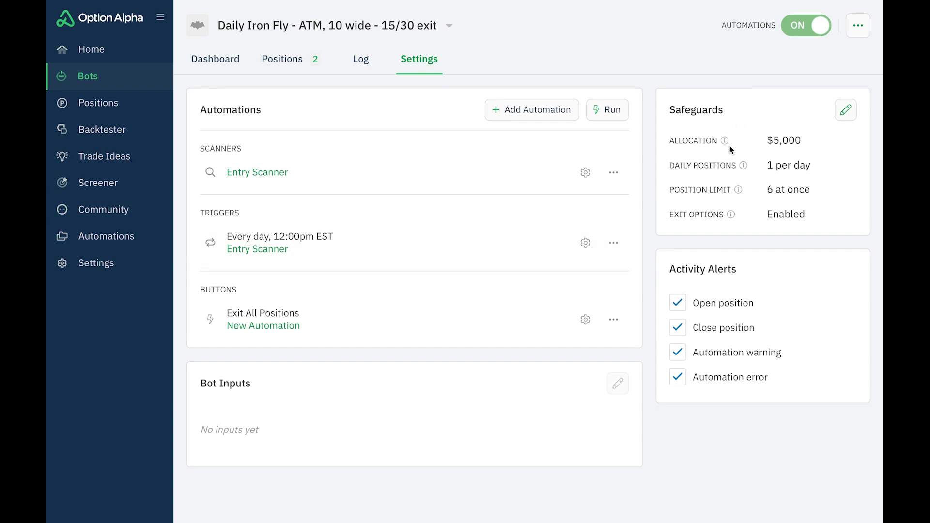
Review the bot's safeguards and the Daily Positions choices, keep 1 per day, and save the safeguards
{"action": "left_click", "coordinate": [847, 114]}
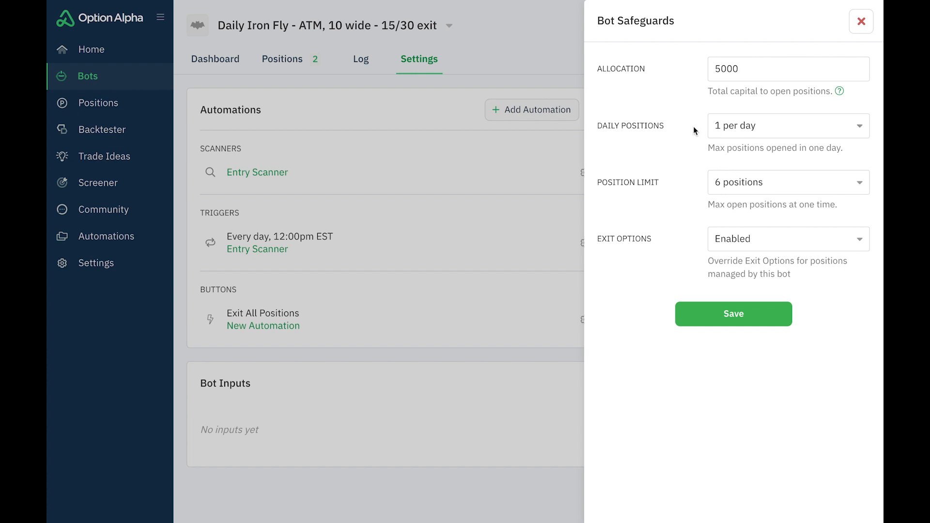
{"action": "left_click", "coordinate": [765, 134]}
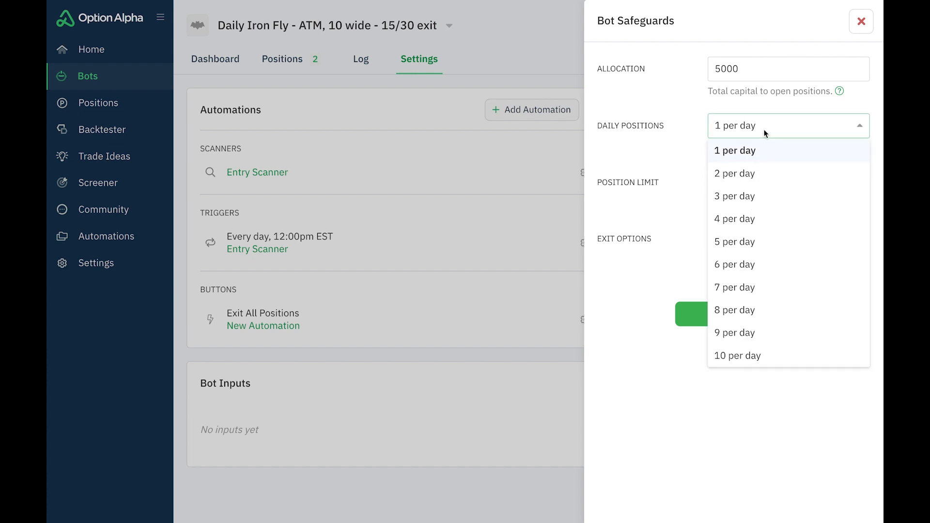
{"action": "left_click", "coordinate": [676, 144]}
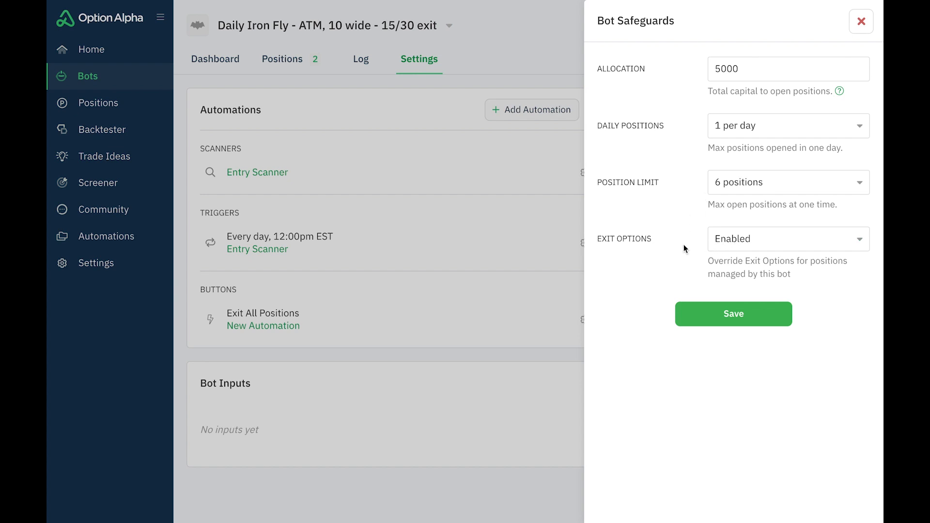
{"action": "left_click", "coordinate": [685, 312]}
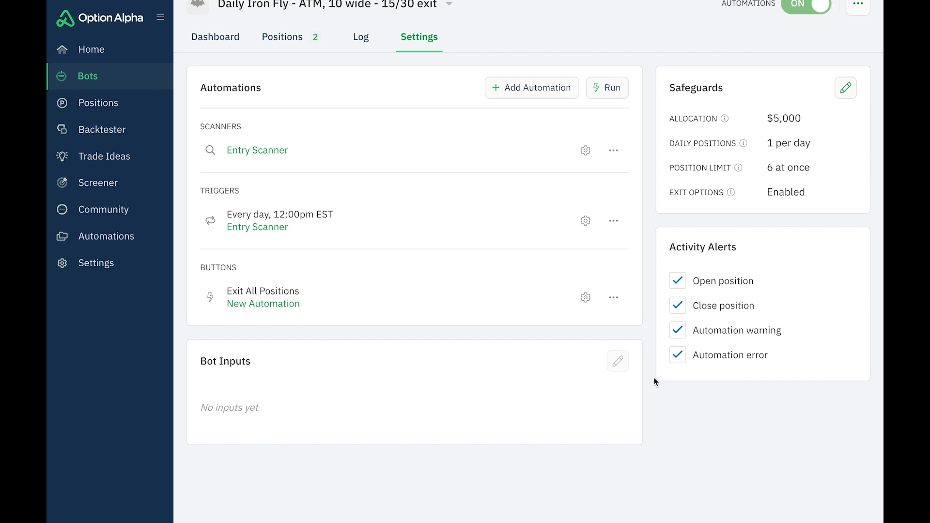
{"action": "scroll", "coordinate": [557, 383], "scroll_direction": "up", "scroll_amount": 1}
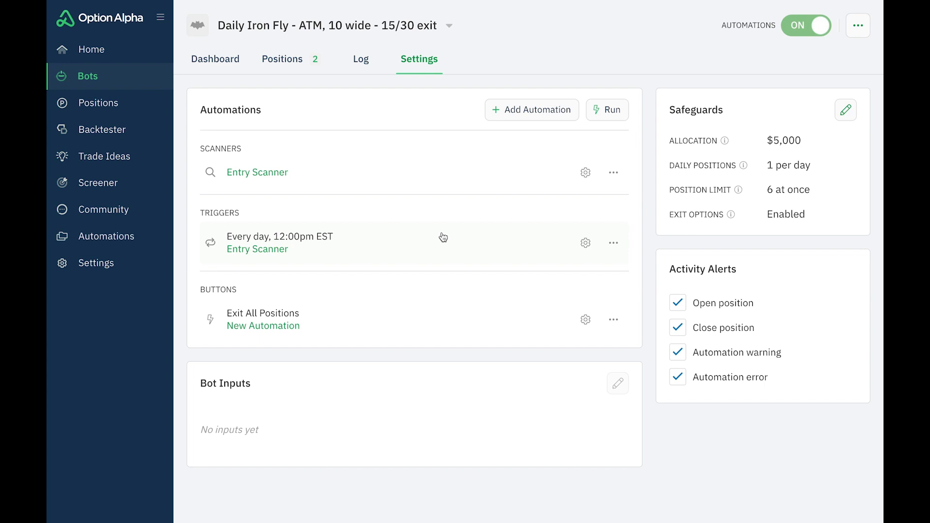
Review the bot's dashboard, from the profit and win rate charts down to the capital and position statistics
{"action": "left_click", "coordinate": [219, 60]}
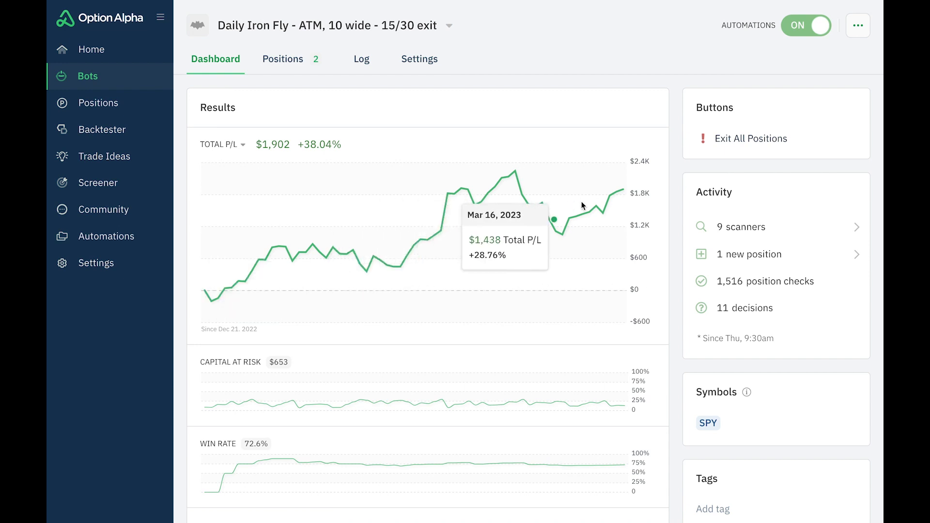
{"action": "scroll", "coordinate": [670, 289], "scroll_direction": "down", "scroll_amount": 1}
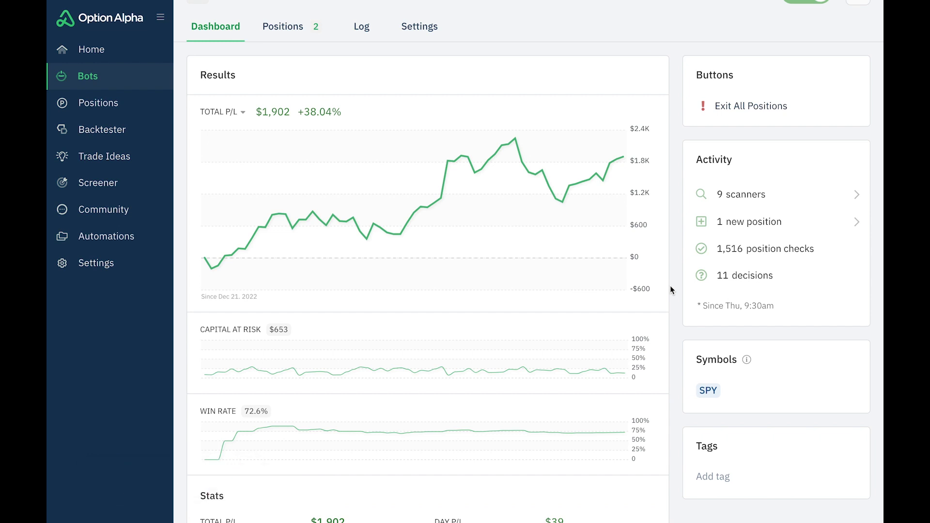
{"action": "scroll", "coordinate": [670, 289], "scroll_direction": "down", "scroll_amount": 2}
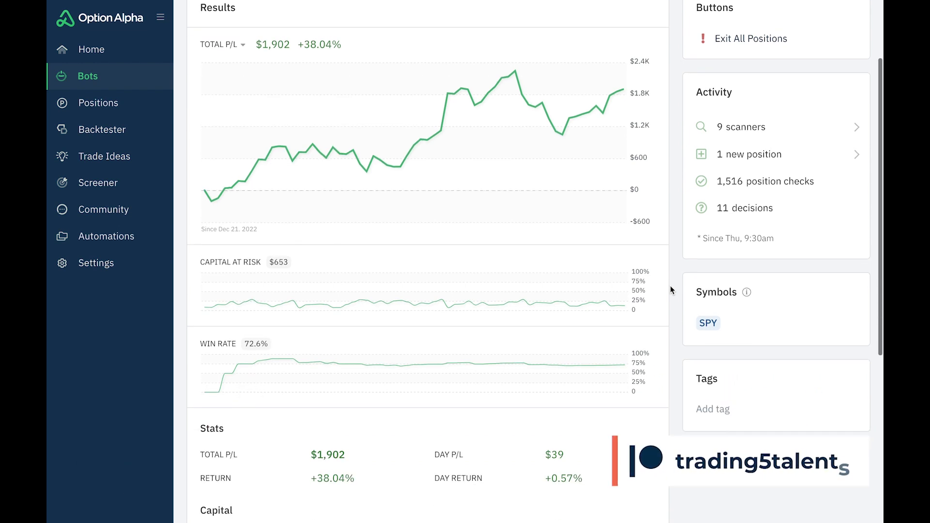
{"action": "scroll", "coordinate": [670, 286], "scroll_direction": "down", "scroll_amount": 6}
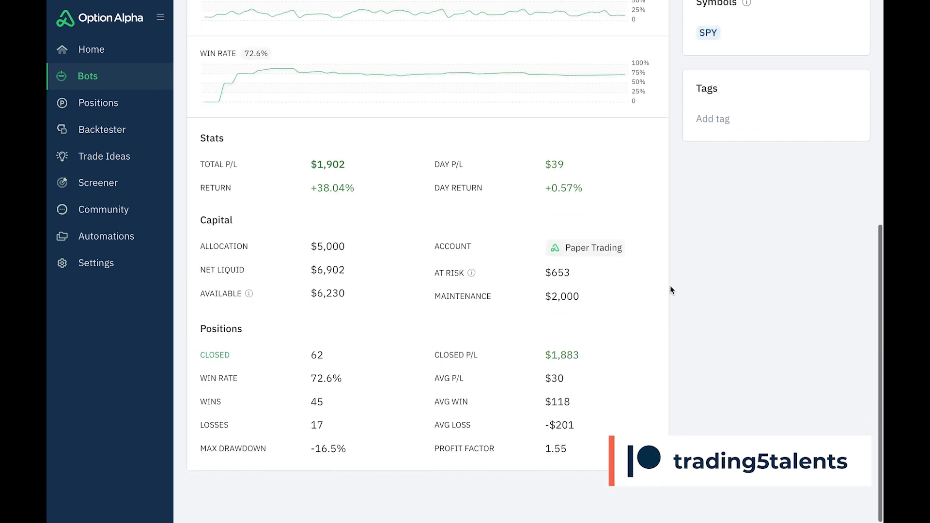
{"action": "scroll", "coordinate": [670, 289], "scroll_direction": "up", "scroll_amount": 8}
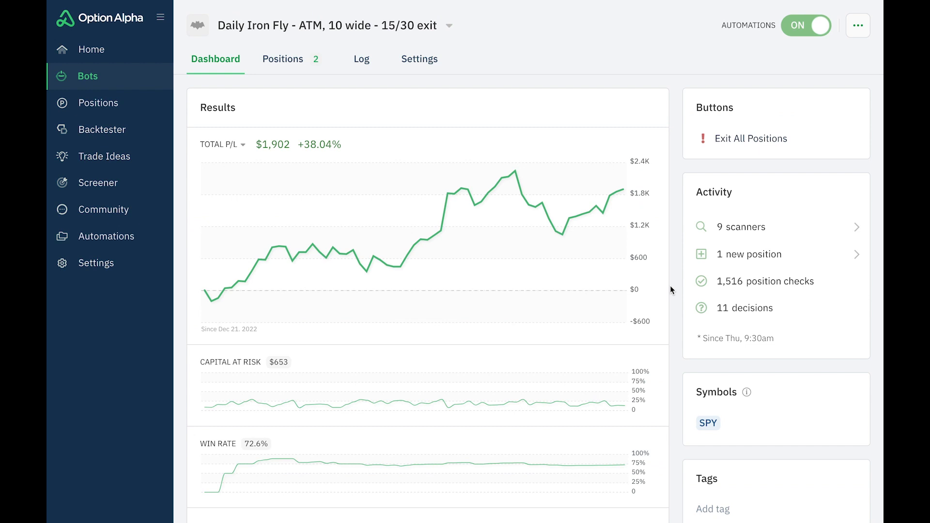
Search the community posts for "daily iron fly" and open the Daily Iron Fly - ATM, 10 wide - 15/30 exit template
{"action": "left_click", "coordinate": [105, 221]}
{"action": "left_click", "coordinate": [346, 24]}
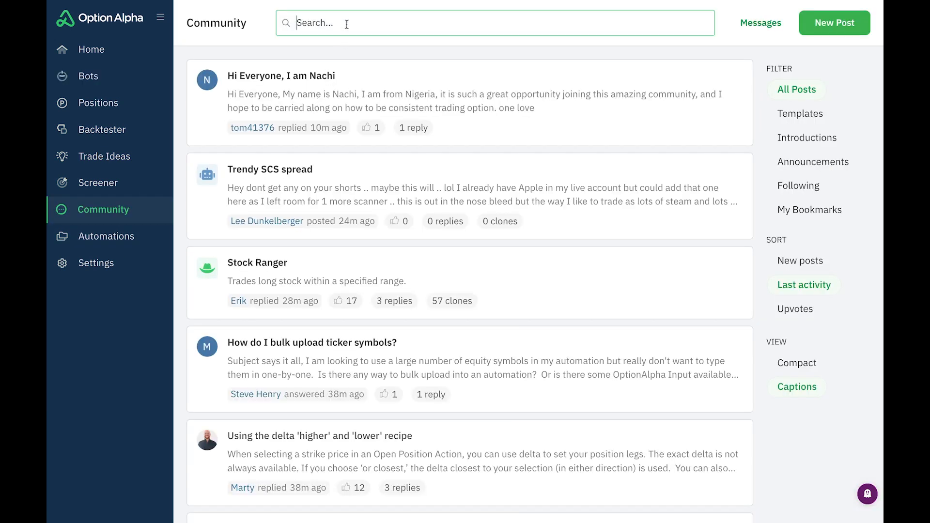
{"action": "type", "text": "daily iron fly"}
{"action": "key", "text": "Return"}
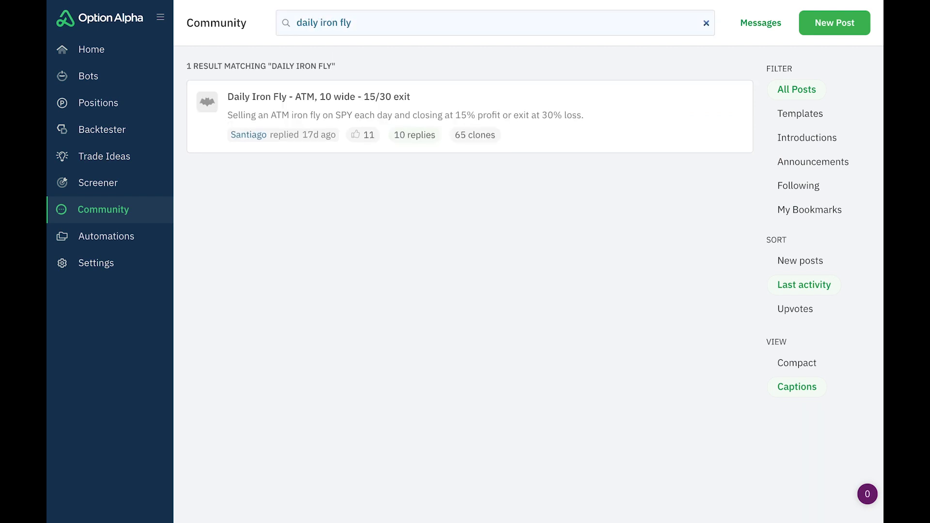
{"action": "left_click", "coordinate": [324, 100]}
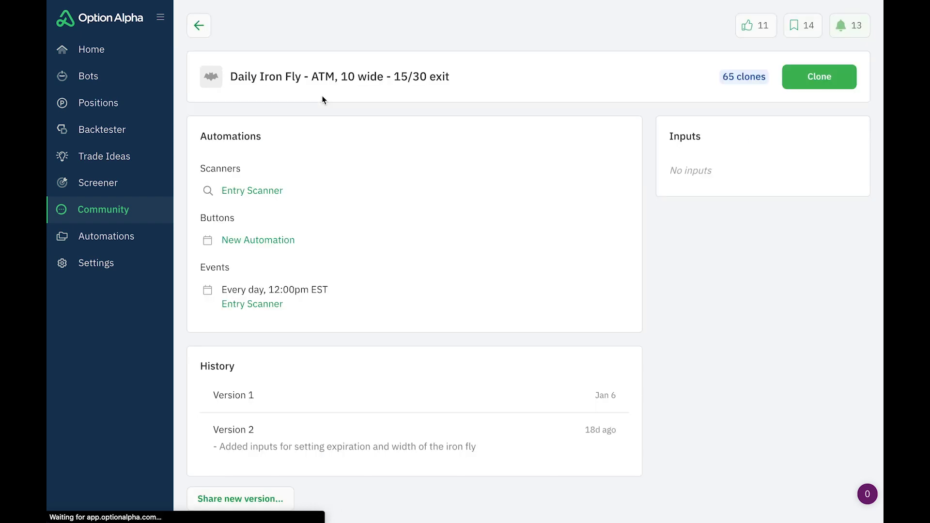